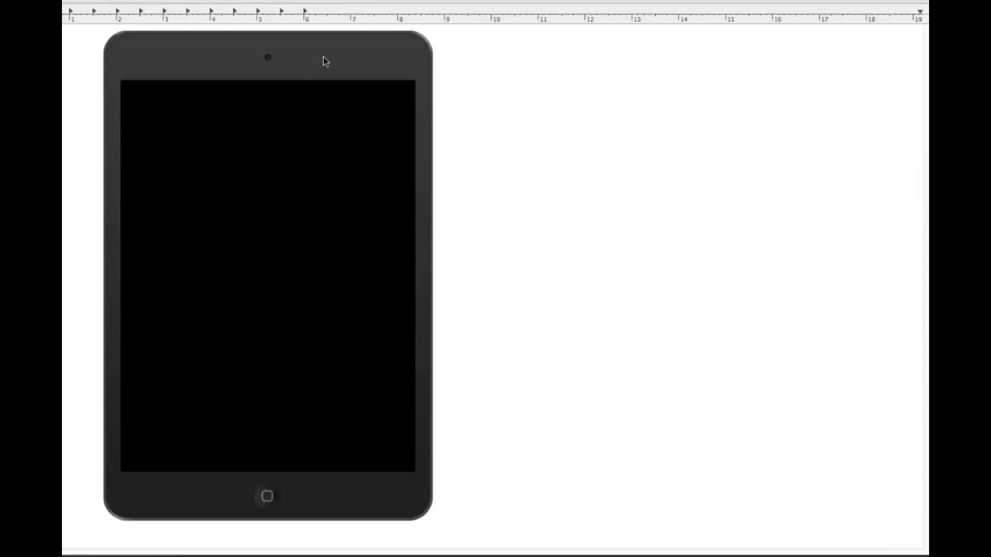
Move the mirrored iPad to one edge of the blank document and place the Camtasia recorder window clear of it
{"action": "left_click_drag", "start_coordinate": [323, 57], "coordinate": [350, 57]}
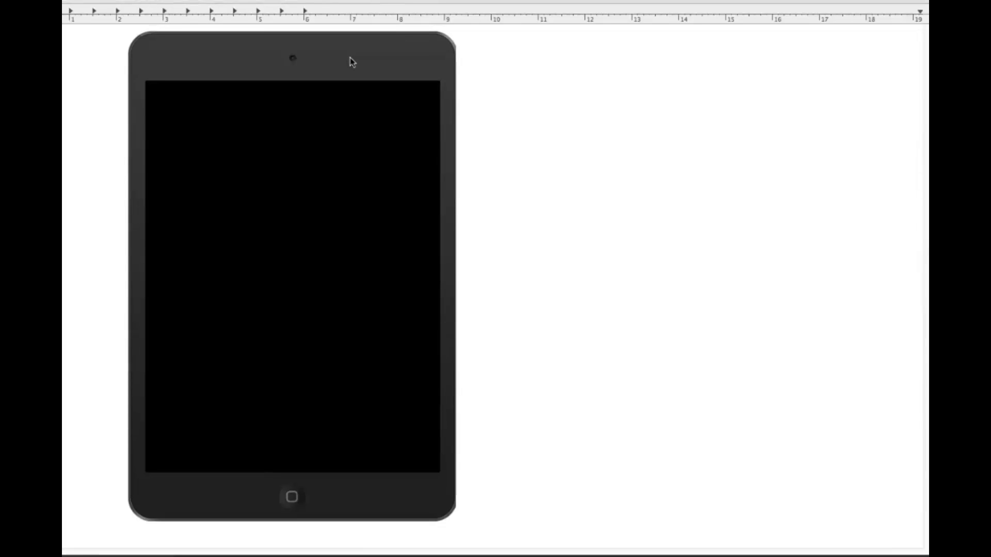
{"action": "left_click_drag", "start_coordinate": [350, 58], "coordinate": [423, 62]}
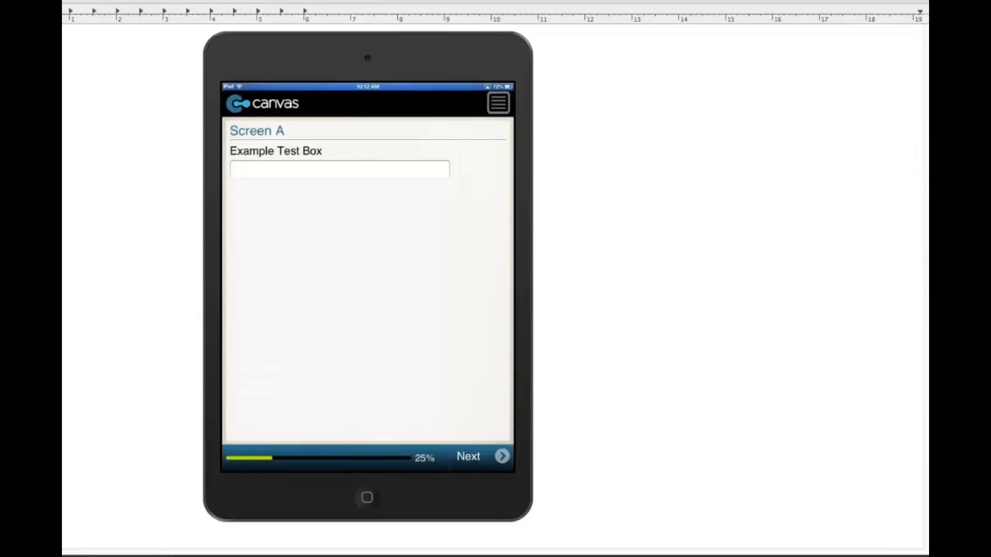
{"action": "left_click_drag", "start_coordinate": [475, 53], "coordinate": [341, 56]}
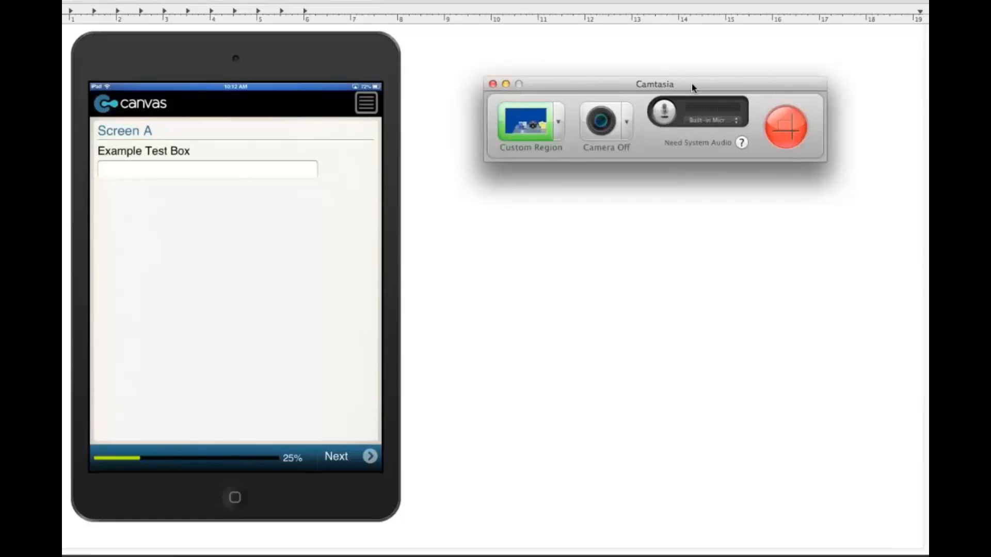
{"action": "left_click_drag", "start_coordinate": [692, 88], "coordinate": [725, 79]}
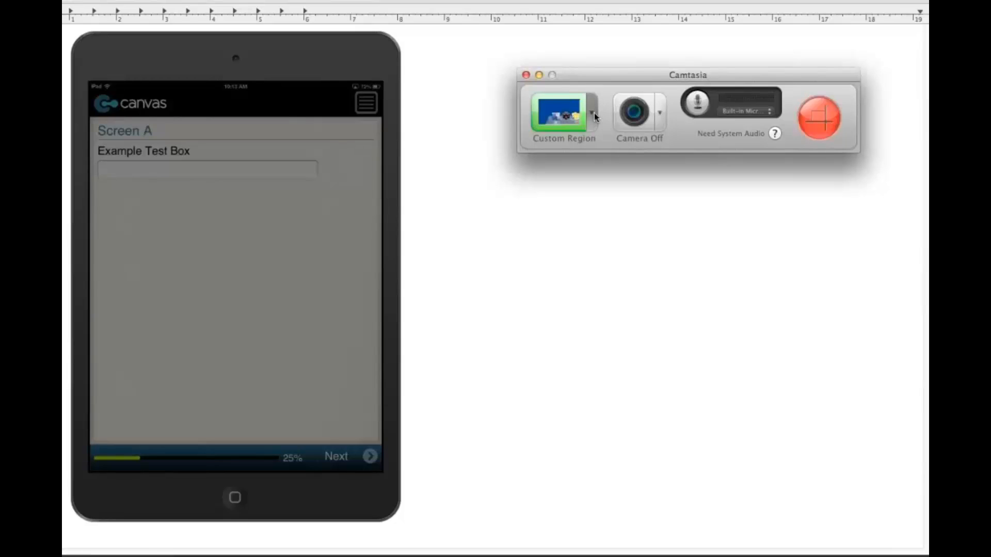
Define a custom 517 x 764 recording region around the whole iPad frame and start recording it
{"action": "left_click", "coordinate": [593, 114]}
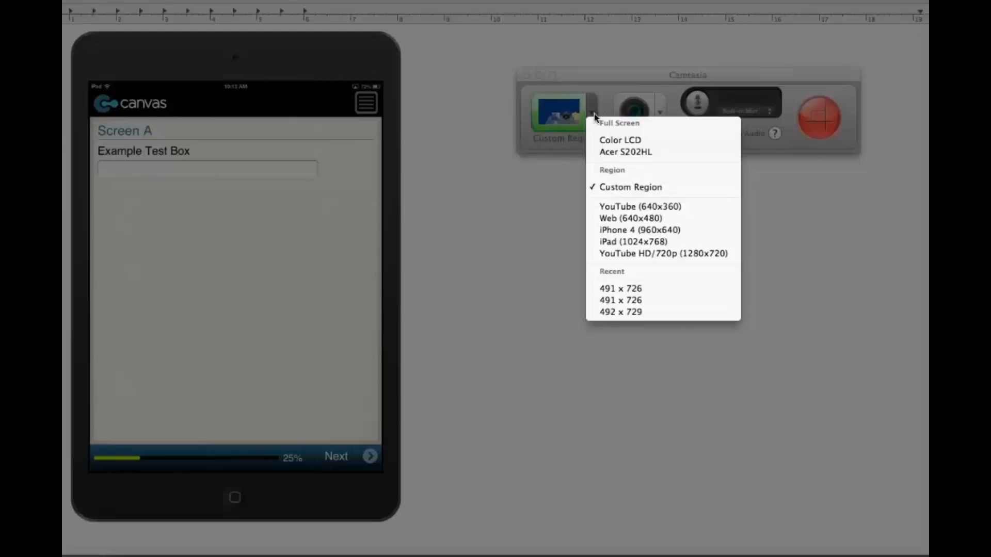
{"action": "left_click", "coordinate": [625, 189]}
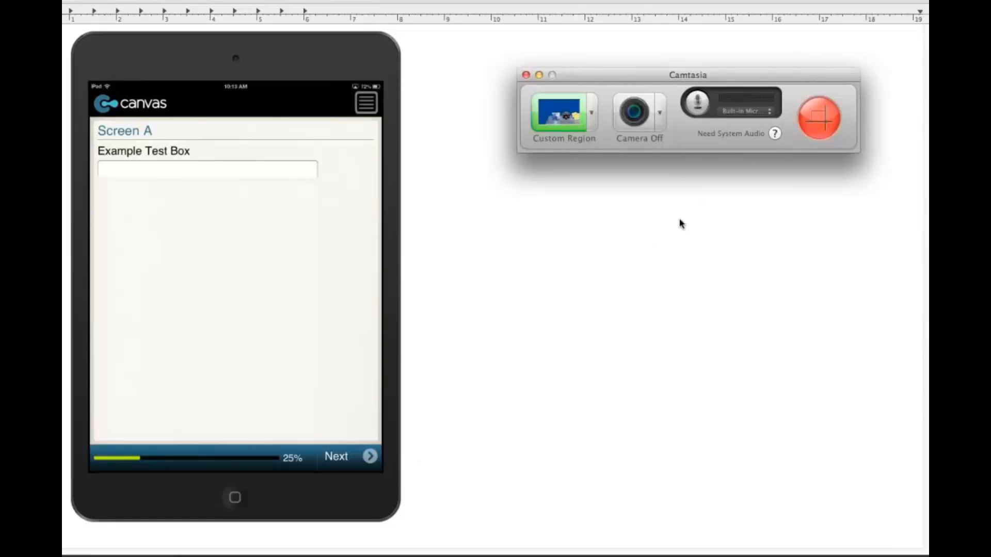
{"action": "left_click", "coordinate": [820, 120]}
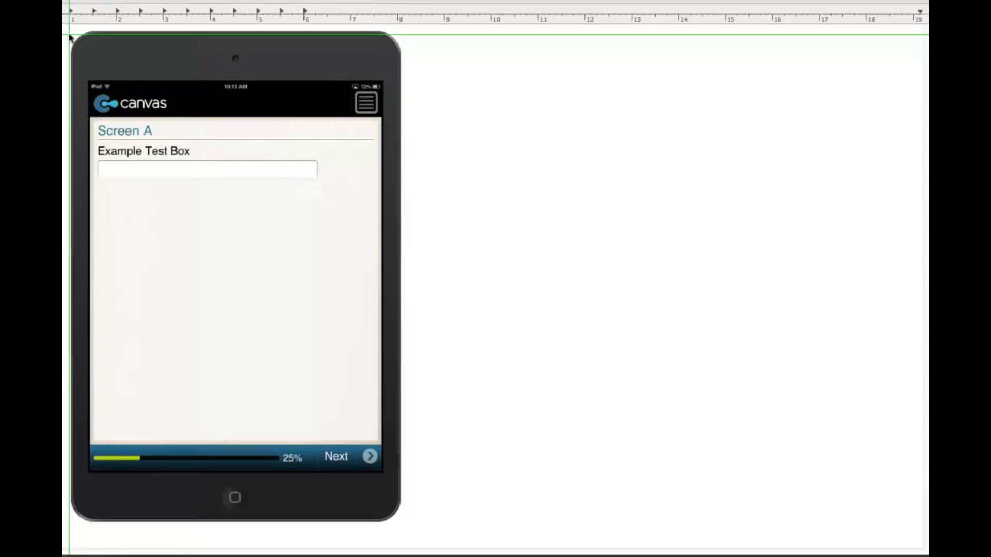
{"action": "left_click", "coordinate": [71, 37]}
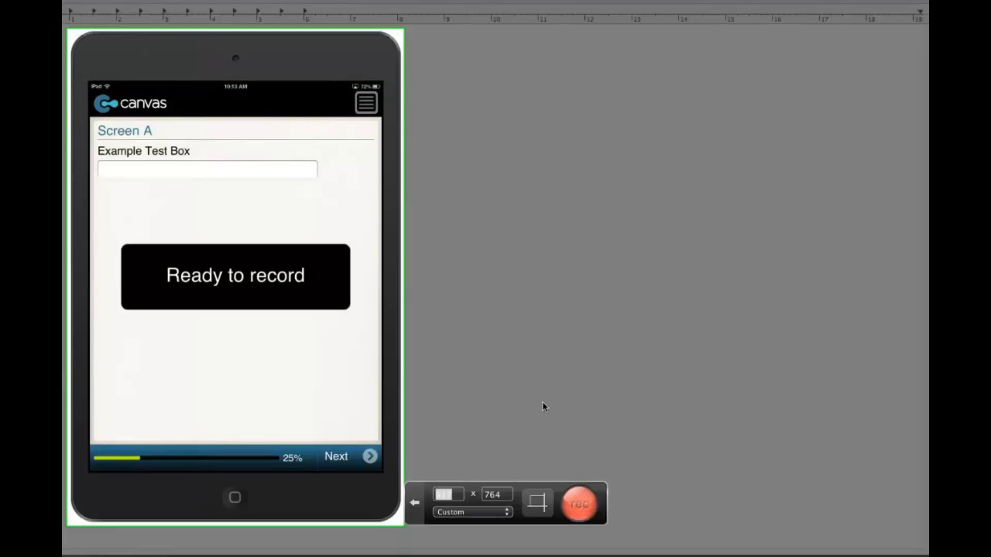
{"action": "left_click", "coordinate": [580, 506]}
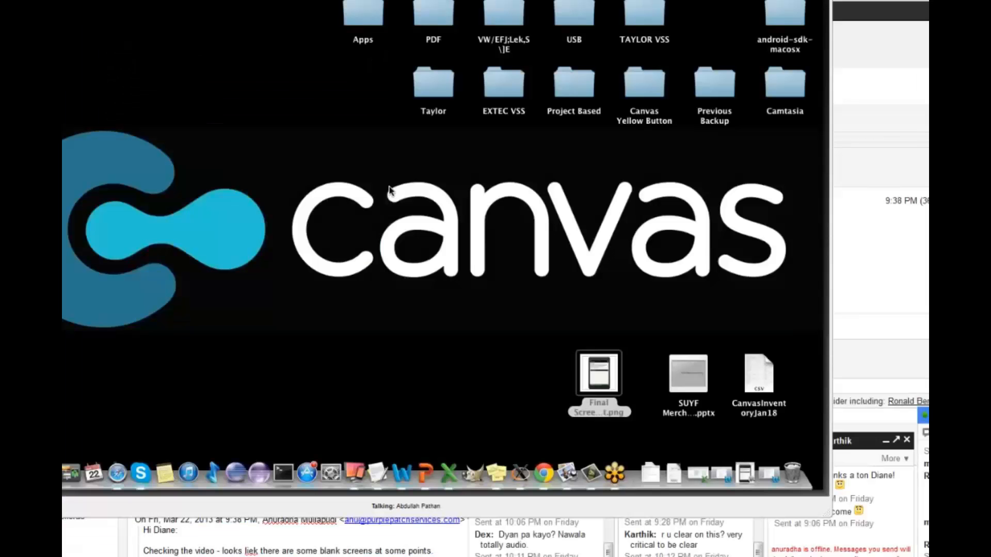
Stop the screen recording so the captured clip goes to the Camtasia editor
{"action": "left_click", "coordinate": [542, 1]}
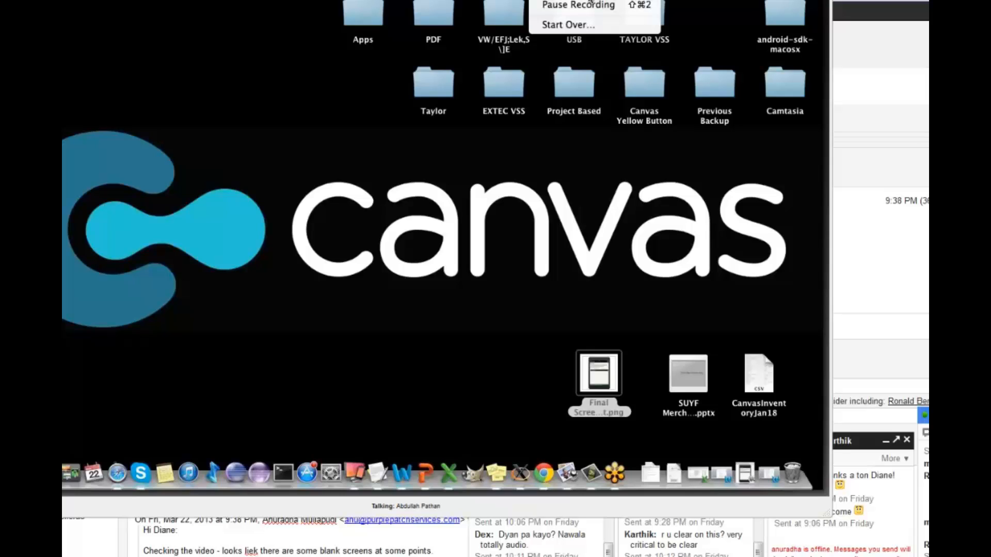
{"action": "left_click", "coordinate": [591, 5]}
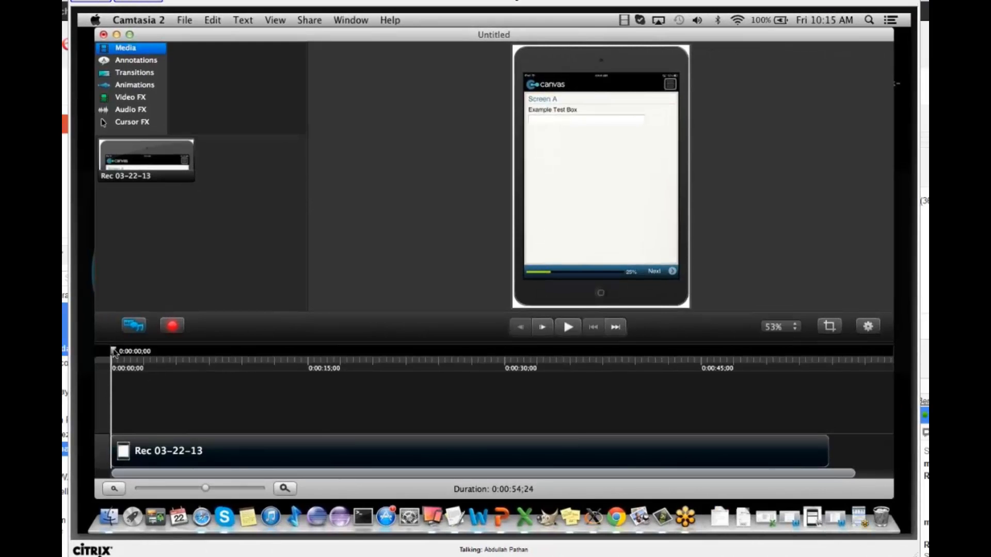
Scrub through the recorded clip on the timeline to review the captured screens, and return the playhead to the start
{"action": "left_click_drag", "start_coordinate": [114, 353], "coordinate": [576, 336]}
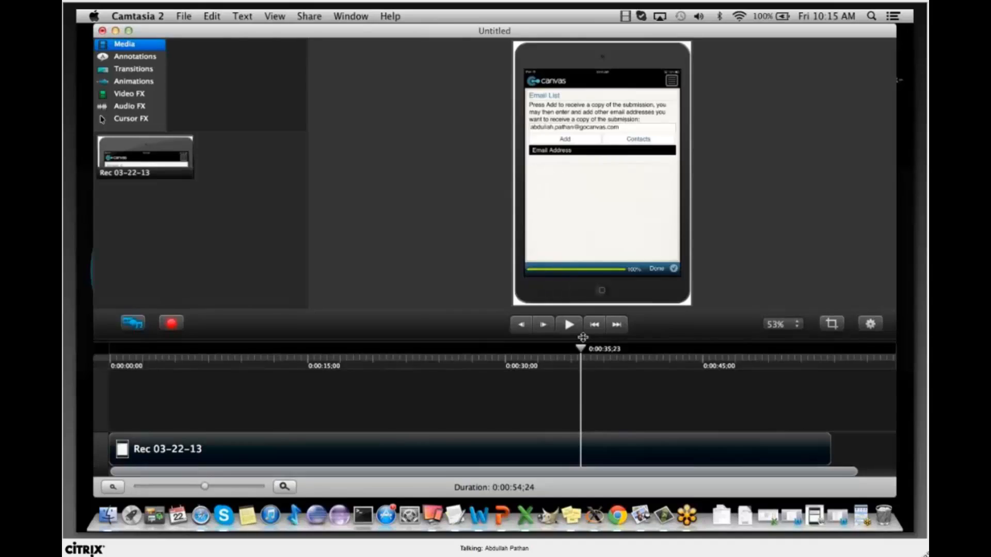
{"action": "left_click_drag", "start_coordinate": [583, 337], "coordinate": [411, 343]}
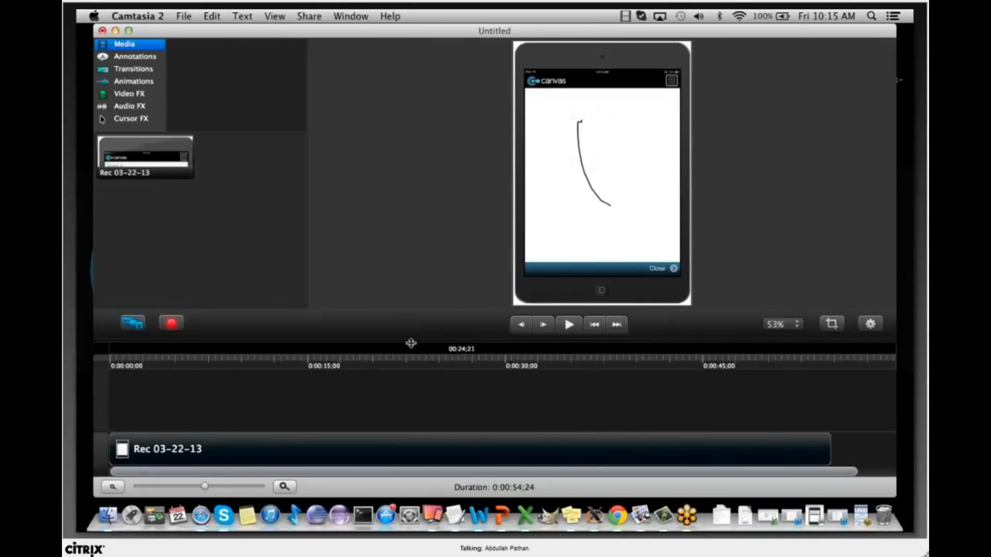
{"action": "left_click", "coordinate": [113, 349]}
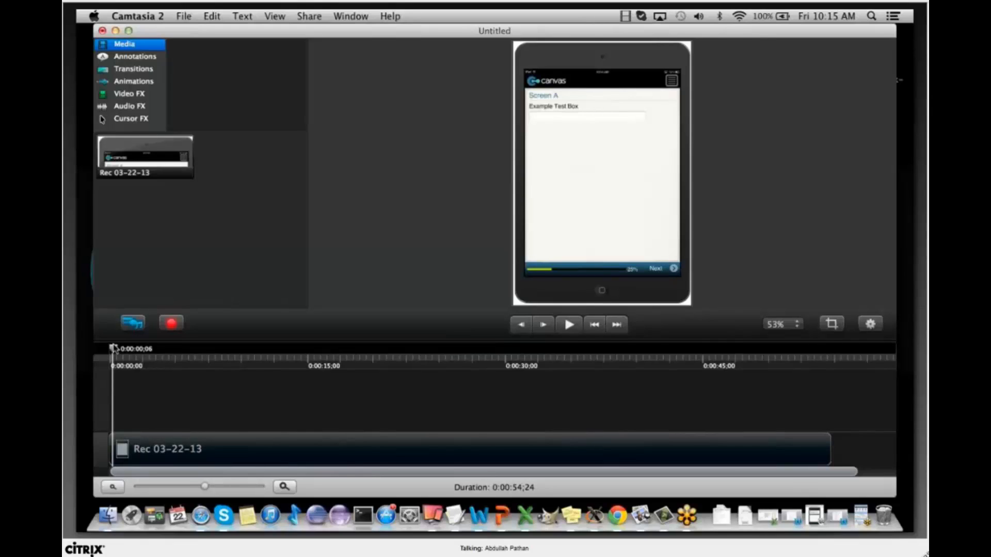
{"action": "left_click_drag", "start_coordinate": [113, 349], "coordinate": [235, 349]}
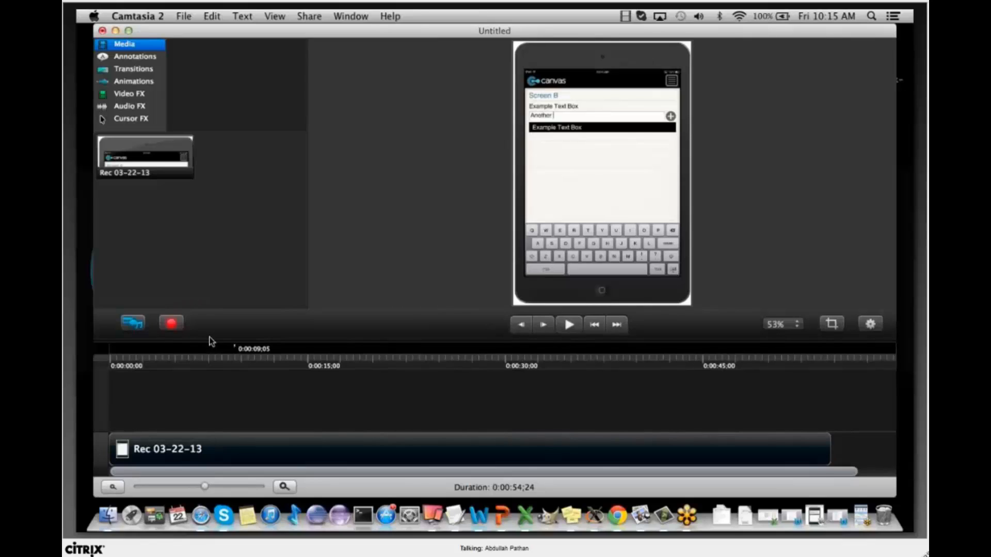
{"action": "left_click_drag", "start_coordinate": [211, 342], "coordinate": [111, 349]}
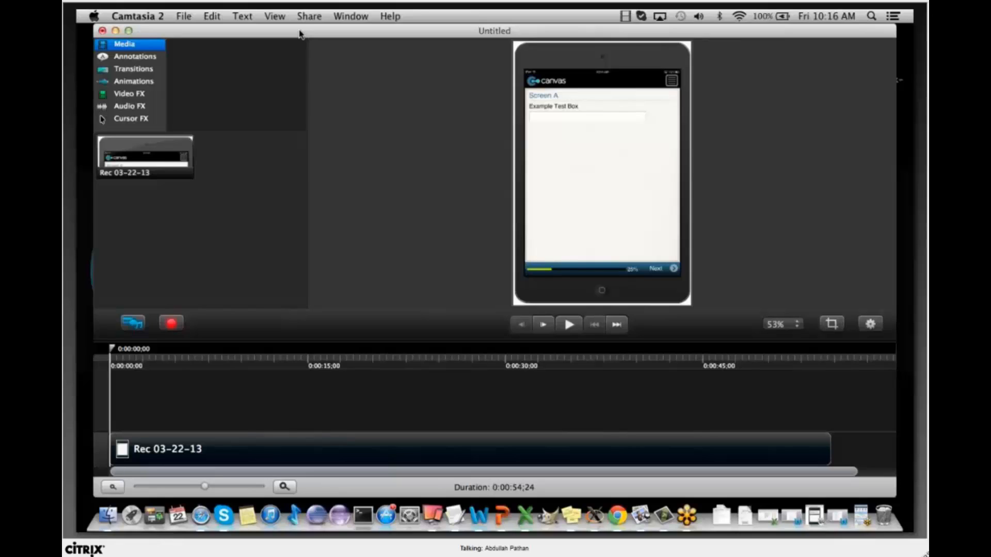
{"action": "left_click_drag", "start_coordinate": [300, 34], "coordinate": [292, 32]}
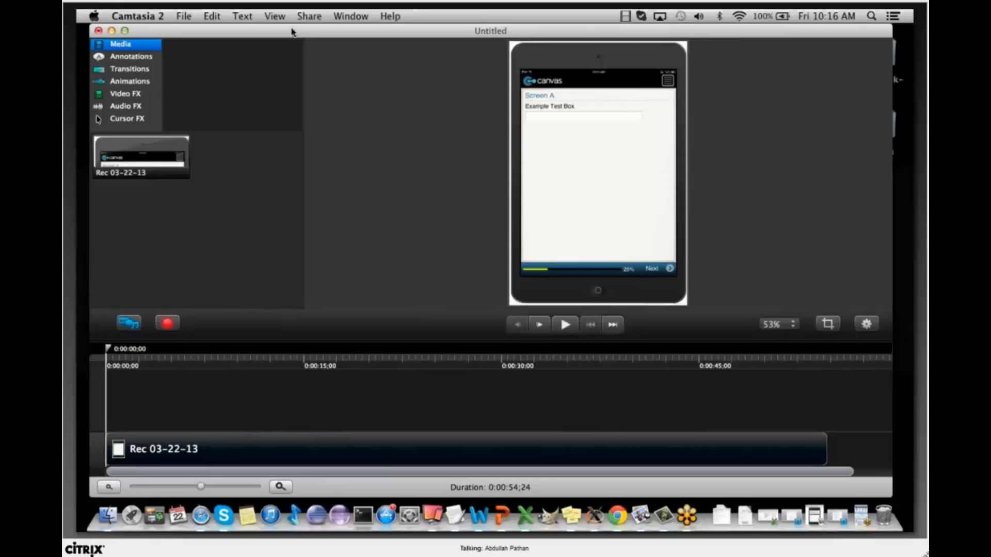
{"action": "left_click_drag", "start_coordinate": [292, 32], "coordinate": [295, 32]}
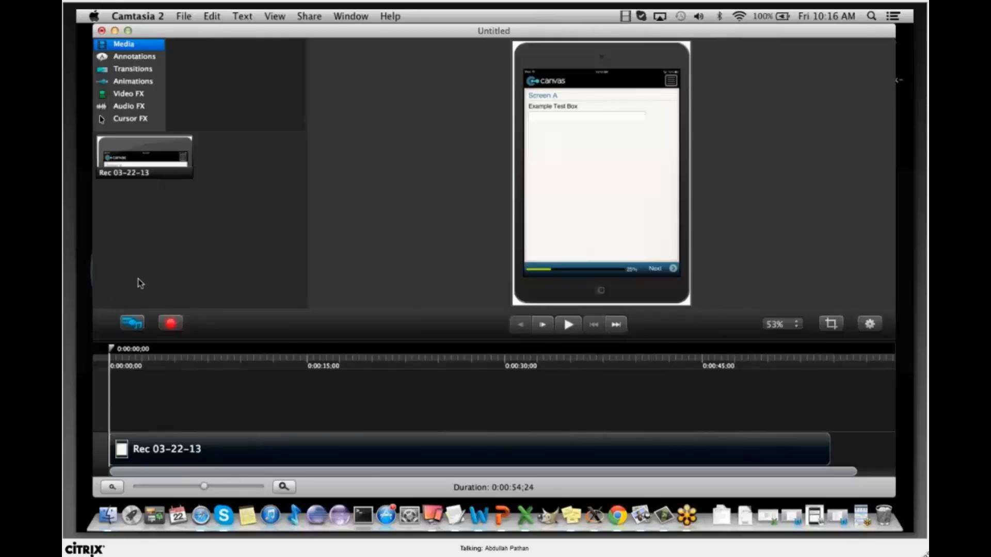
Set the canvas to the YouTube HD/1080p (1920x1080) preset with a white background colour
{"action": "left_click", "coordinate": [793, 328]}
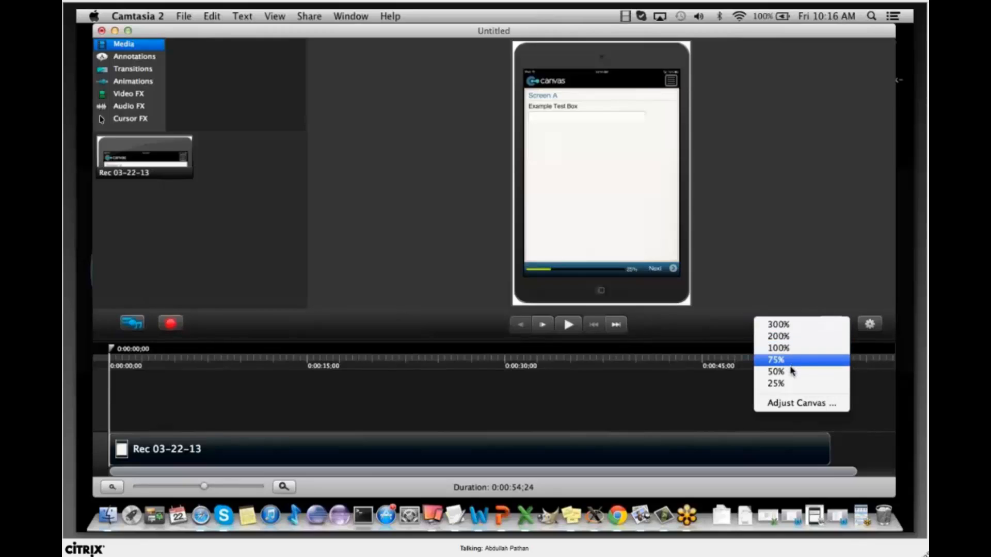
{"action": "left_click", "coordinate": [788, 403]}
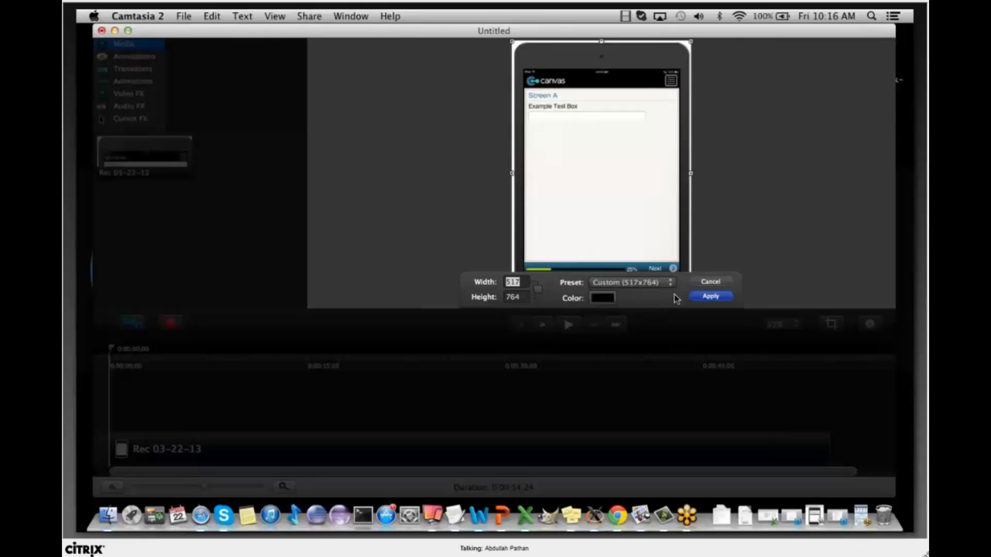
{"action": "left_click", "coordinate": [669, 283]}
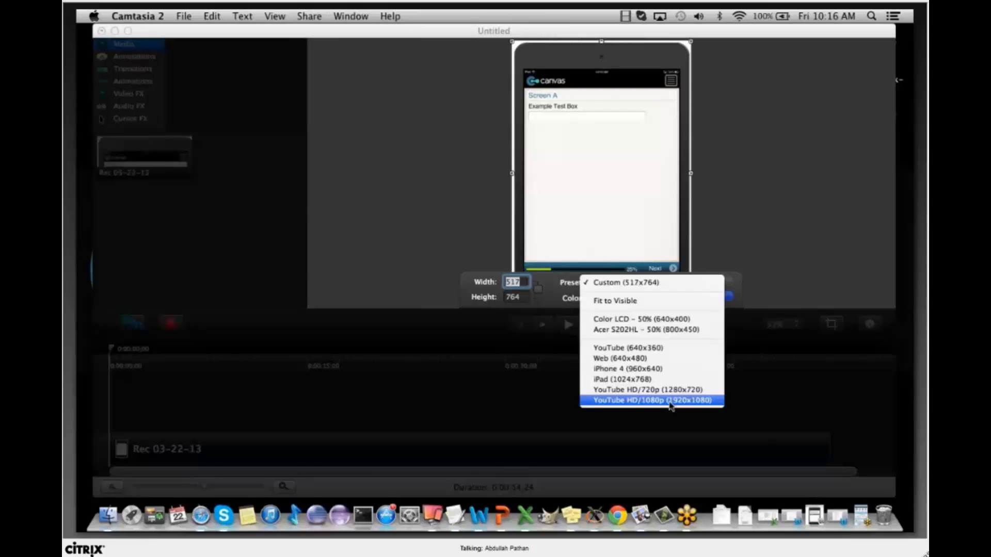
{"action": "left_click", "coordinate": [670, 400]}
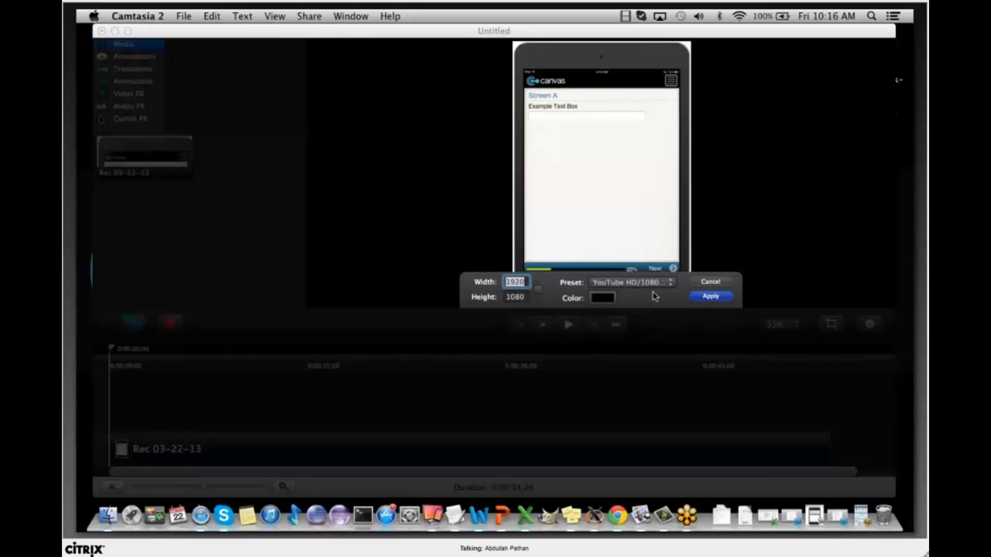
{"action": "key", "text": "Return"}
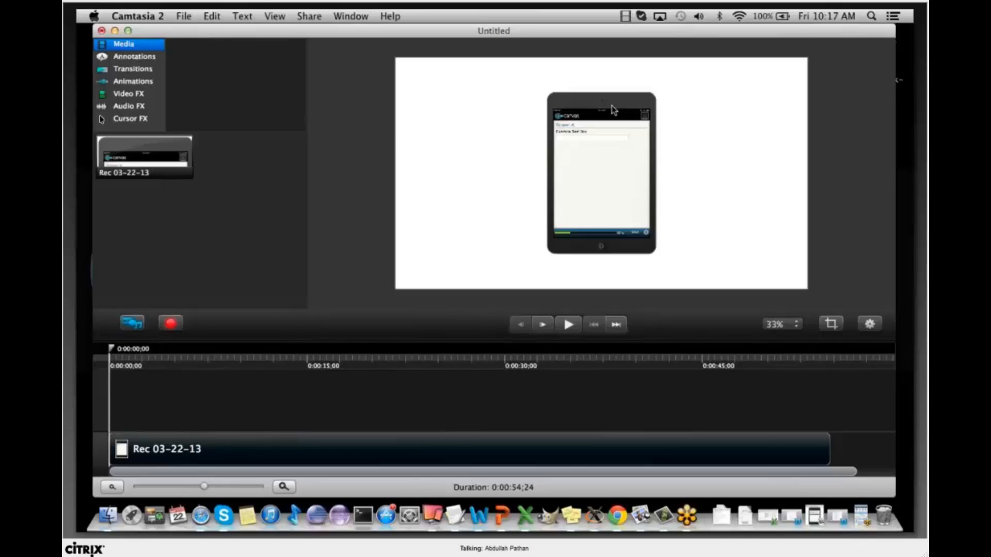
Scale the recorded iPad clip up to about 140% so that it nearly fills the canvas height
{"action": "left_click", "coordinate": [612, 110]}
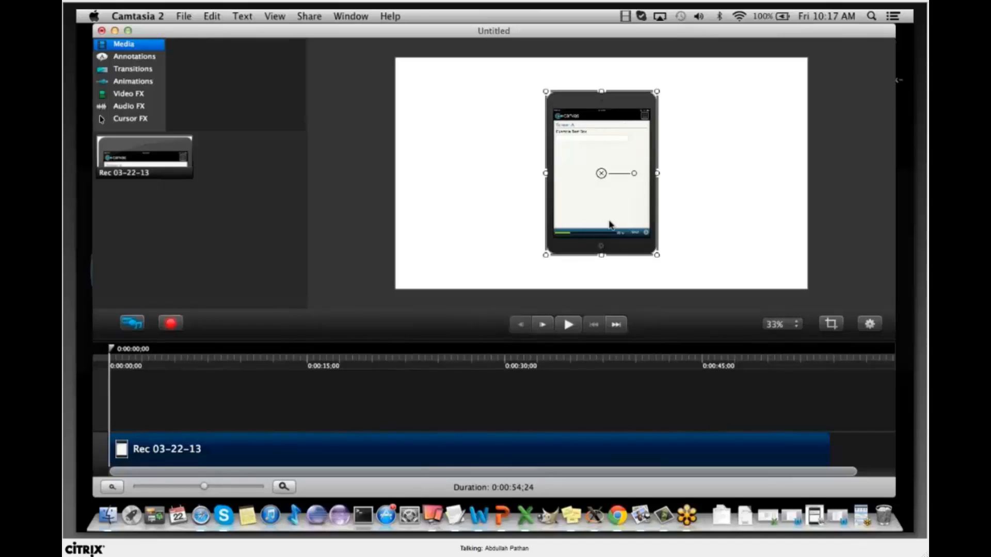
{"action": "left_click", "coordinate": [870, 325]}
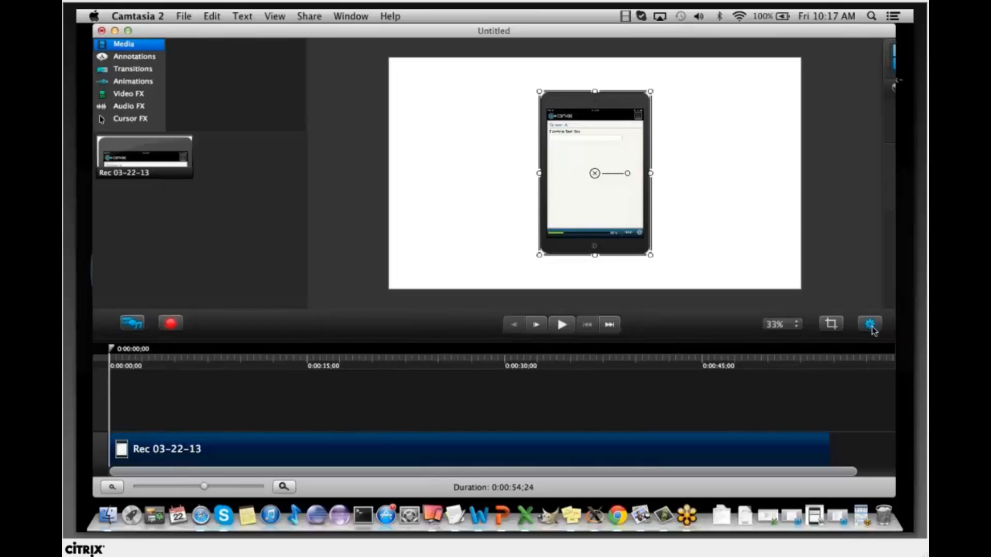
{"action": "left_click", "coordinate": [870, 325]}
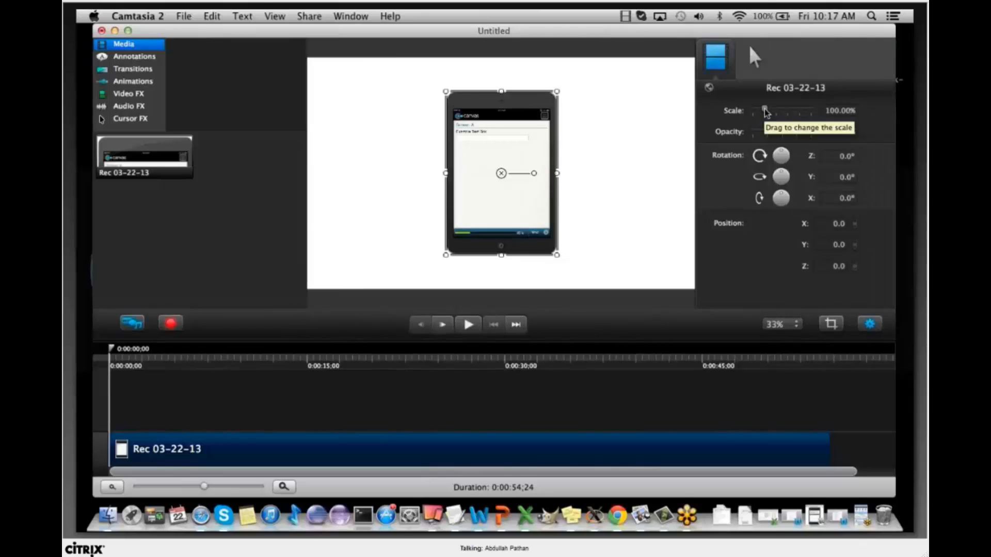
{"action": "left_click_drag", "start_coordinate": [764, 110], "coordinate": [768, 110]}
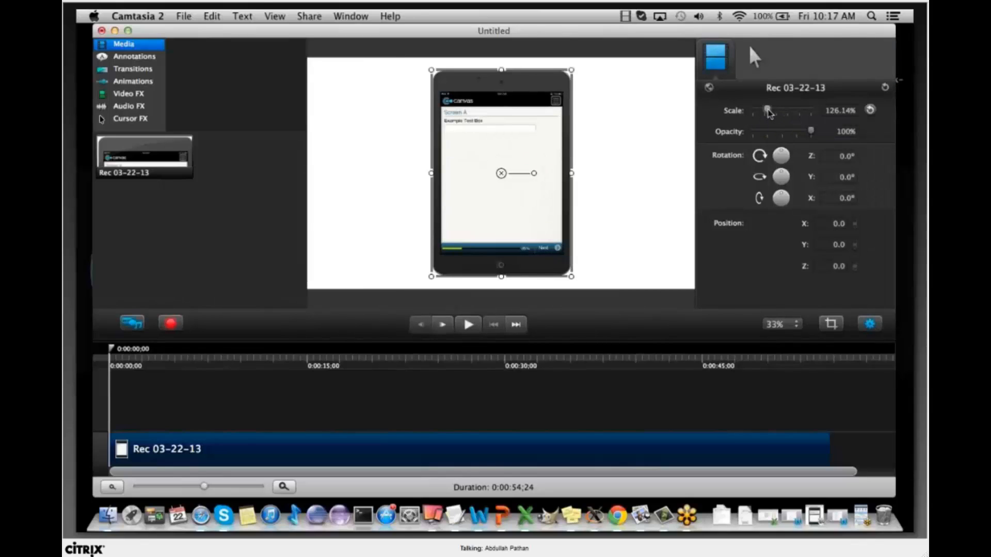
{"action": "left_click", "coordinate": [521, 77]}
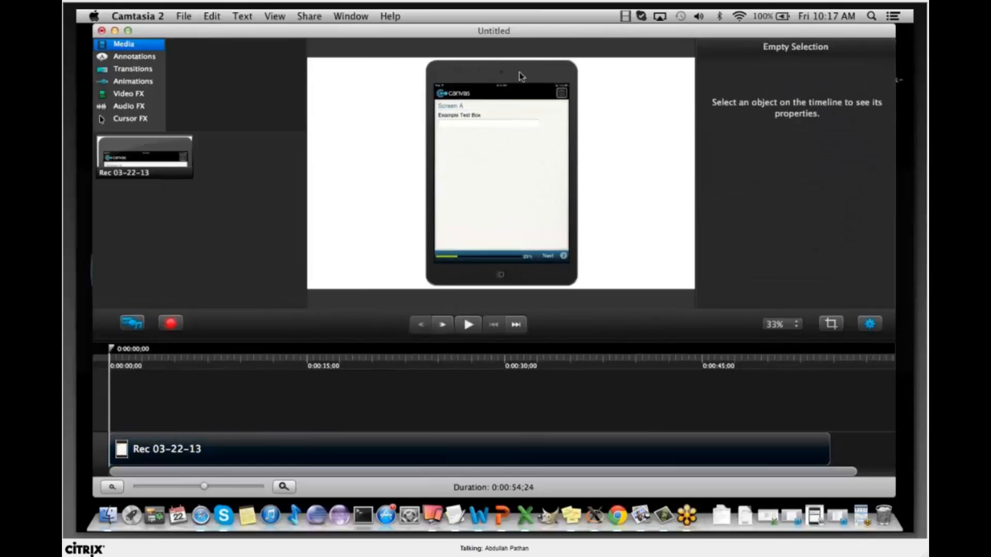
Check the enlarged clip's fit on the canvas and play back its opening seconds
{"action": "scroll", "coordinate": [611, 166], "scroll_direction": "down", "scroll_amount": 1}
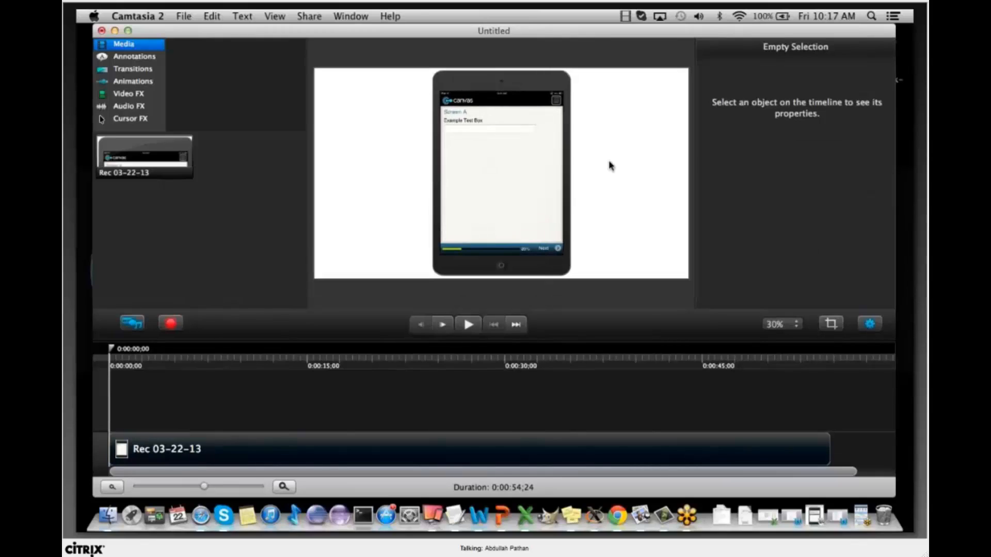
{"action": "scroll", "coordinate": [536, 130], "scroll_direction": "down", "scroll_amount": 1}
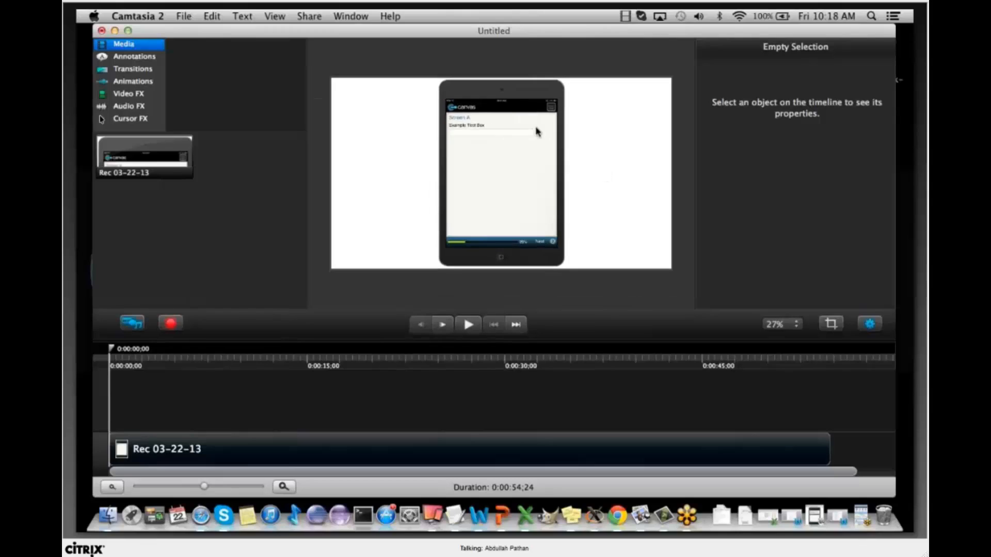
{"action": "left_click", "coordinate": [537, 132]}
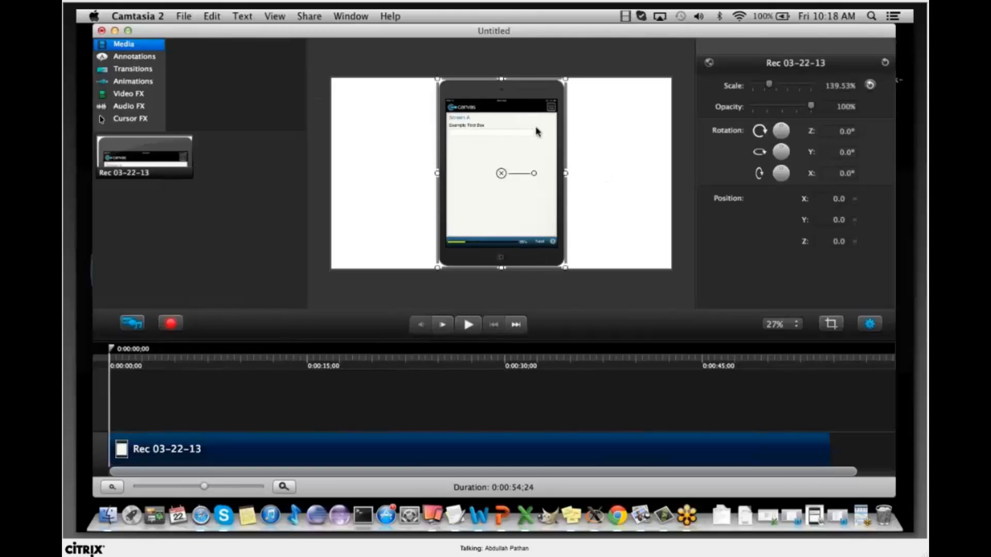
{"action": "left_click", "coordinate": [468, 326]}
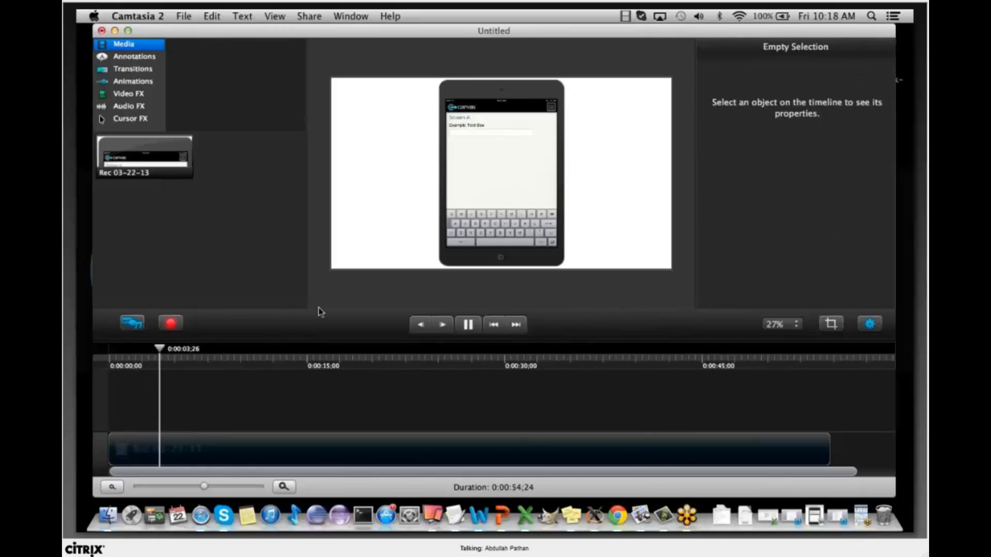
{"action": "left_click", "coordinate": [468, 328]}
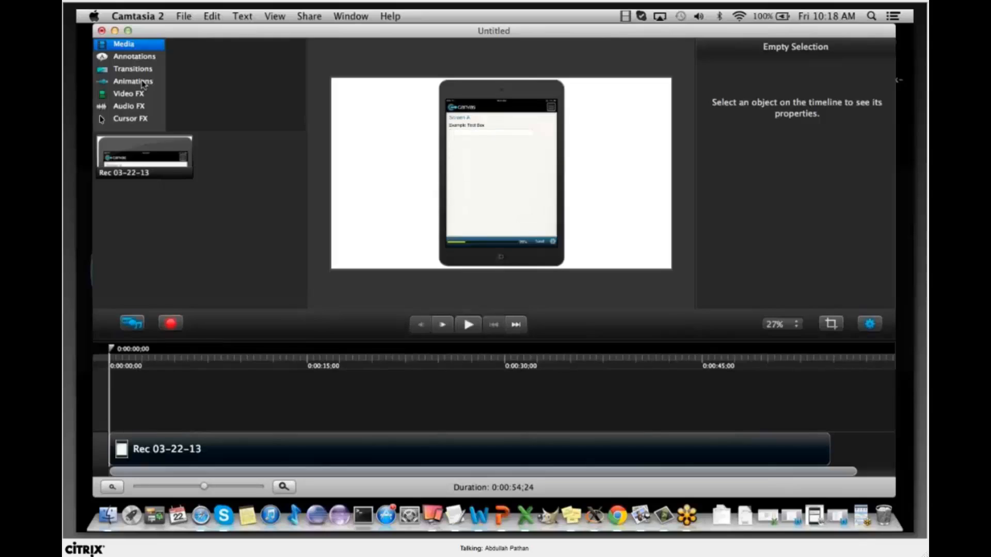
Try to apply the Scale To Fit and SmartFocus at Time animations to the recorded clip
{"action": "left_click", "coordinate": [143, 83]}
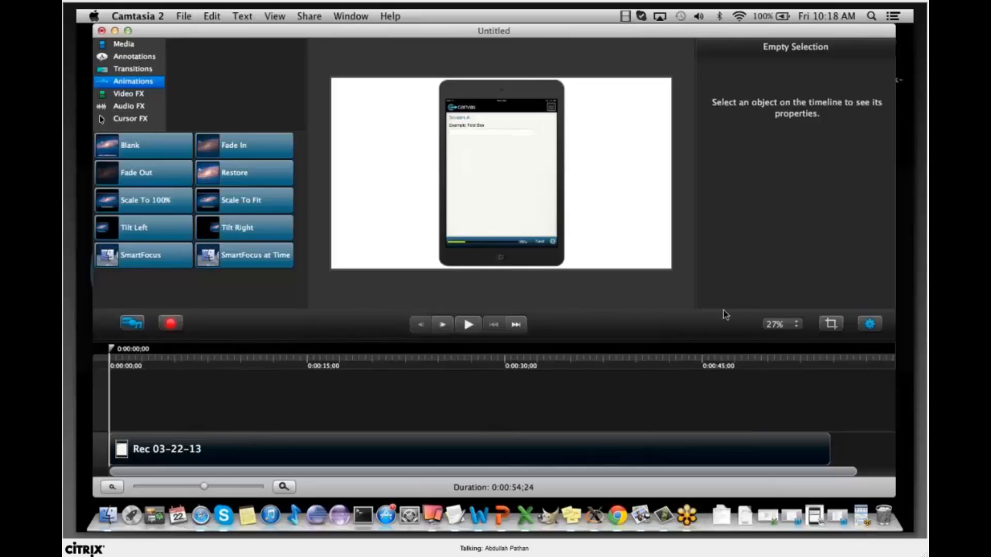
{"action": "left_click", "coordinate": [785, 325]}
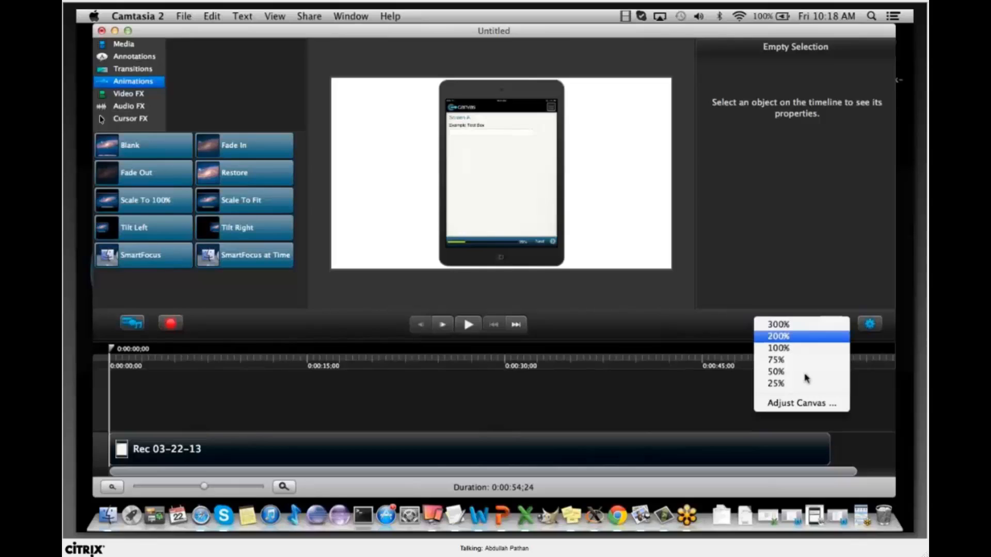
{"action": "left_click", "coordinate": [250, 203]}
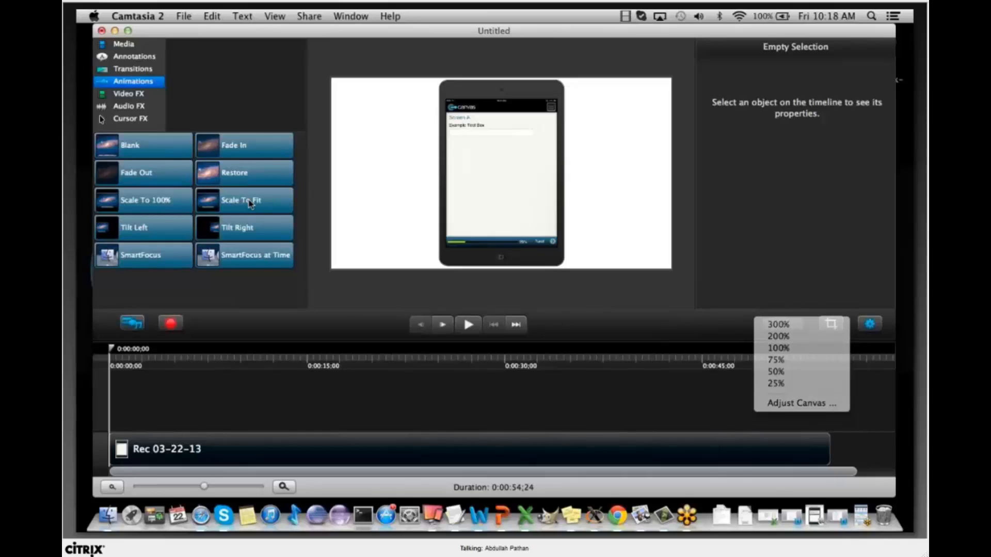
{"action": "left_click_drag", "start_coordinate": [250, 203], "coordinate": [170, 452]}
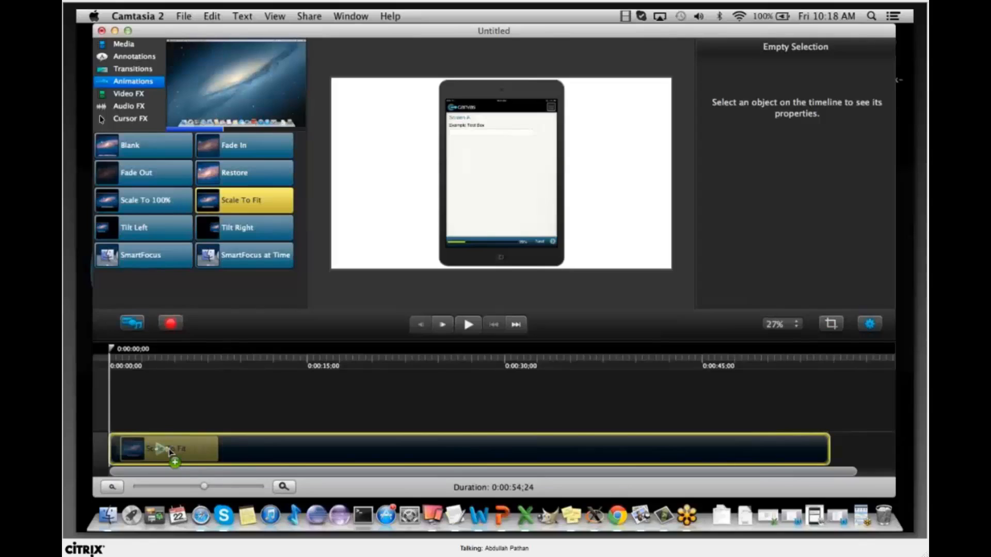
{"action": "left_click_drag", "start_coordinate": [170, 451], "coordinate": [170, 452]}
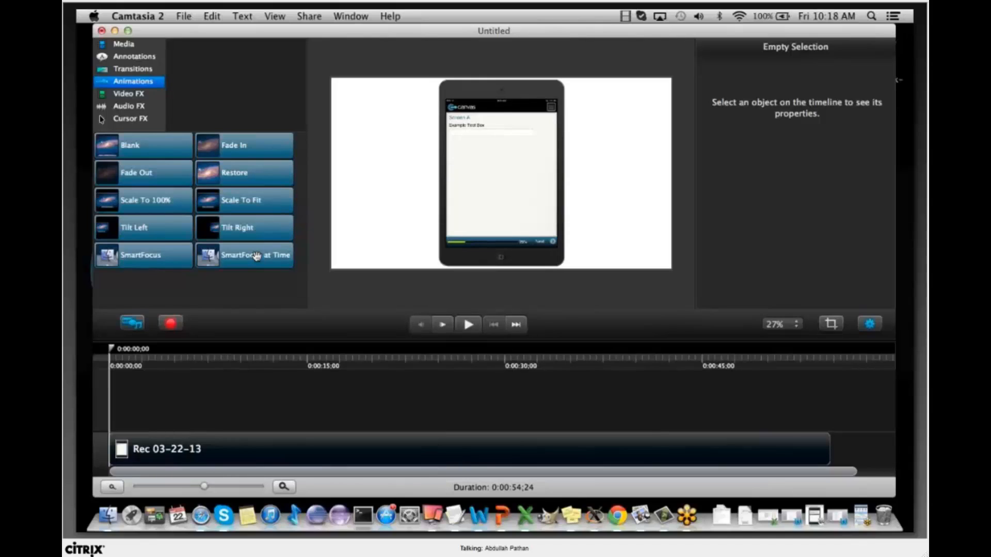
{"action": "left_click", "coordinate": [257, 257]}
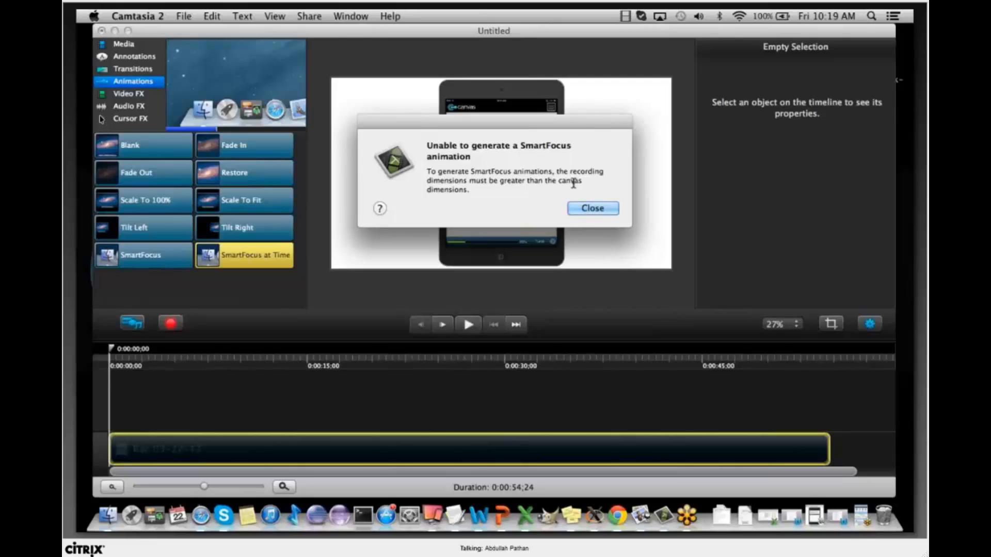
{"action": "left_click", "coordinate": [589, 209]}
Try SmartFocus at Time on the clip at about six seconds with the canvas resized to 100x100, and undo the animation
{"action": "left_click", "coordinate": [781, 324]}
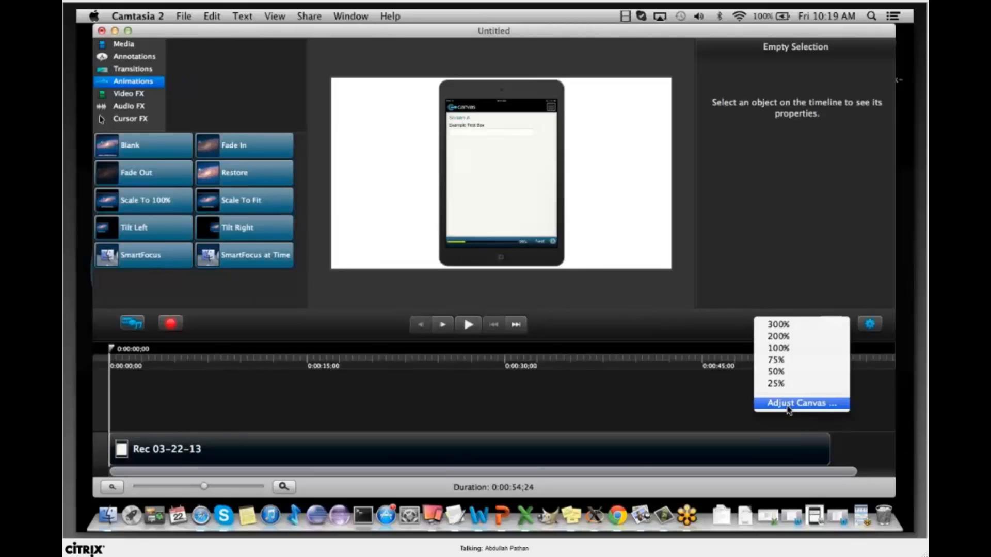
{"action": "left_click", "coordinate": [788, 405]}
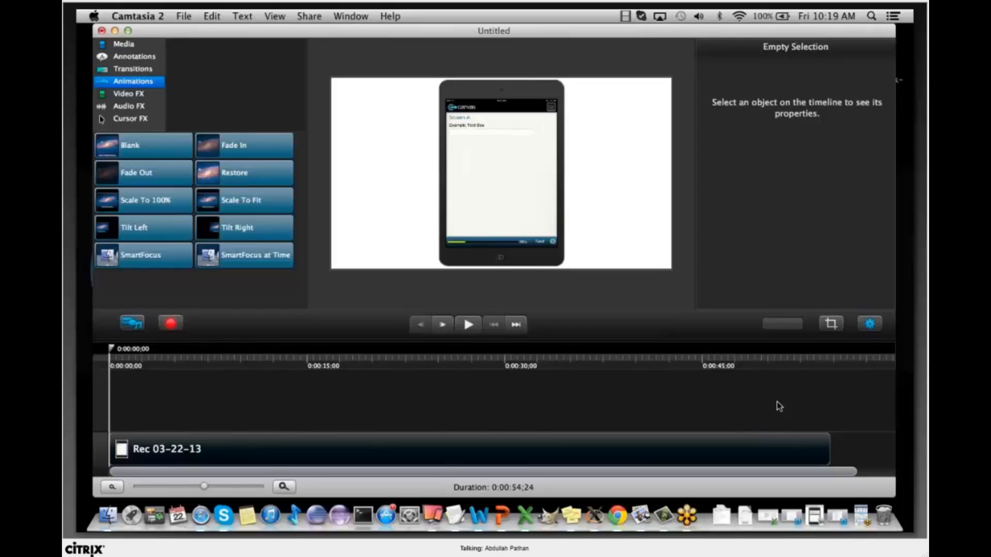
{"action": "left_click", "coordinate": [776, 402]}
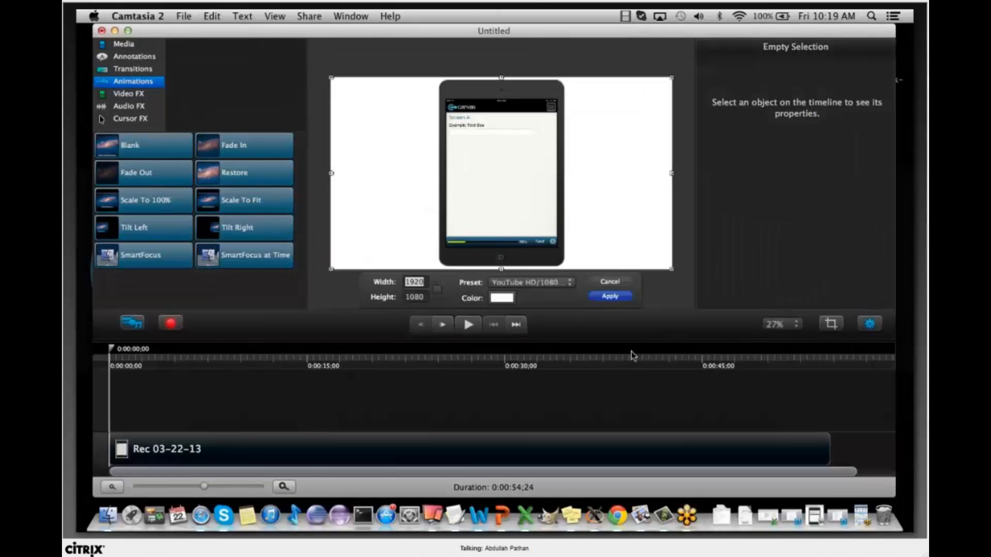
{"action": "left_click_drag", "start_coordinate": [243, 255], "coordinate": [199, 447]}
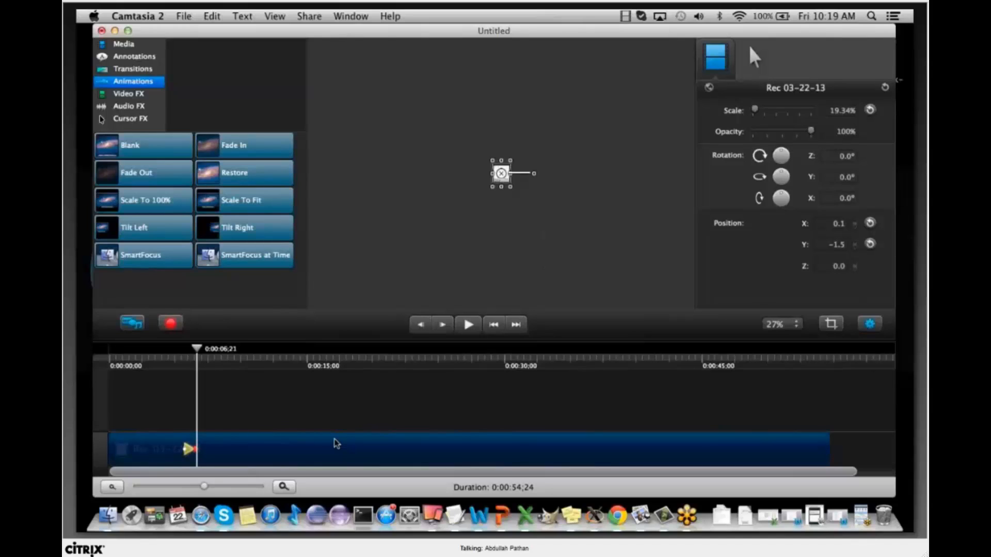
{"action": "key", "text": "super+z"}
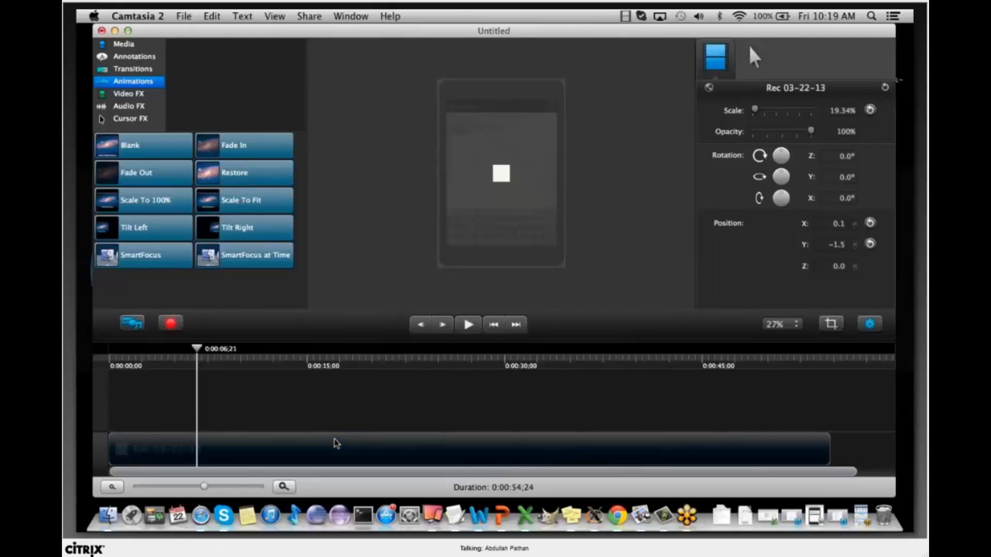
Return the playhead to the start and set the canvas to the YouTube HD/1080p (1920x1080) preset
{"action": "left_click", "coordinate": [260, 204]}
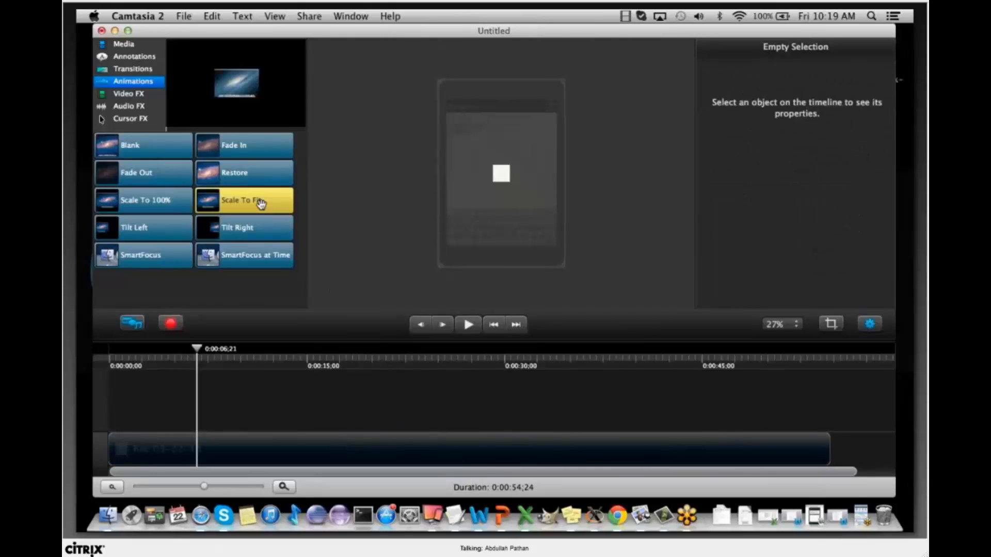
{"action": "left_click_drag", "start_coordinate": [199, 349], "coordinate": [91, 350]}
{"action": "left_click", "coordinate": [782, 324]}
{"action": "left_click", "coordinate": [784, 404]}
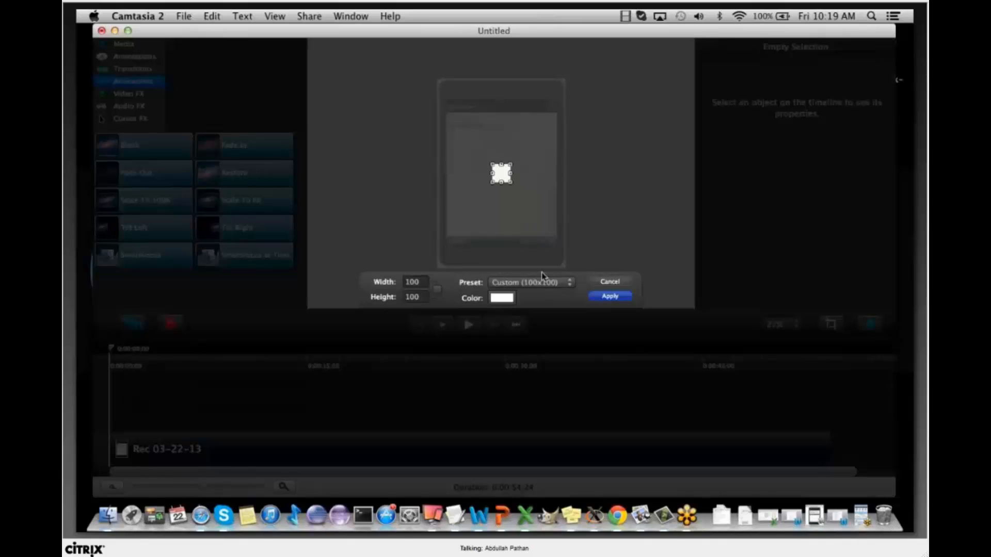
{"action": "left_click", "coordinate": [542, 282]}
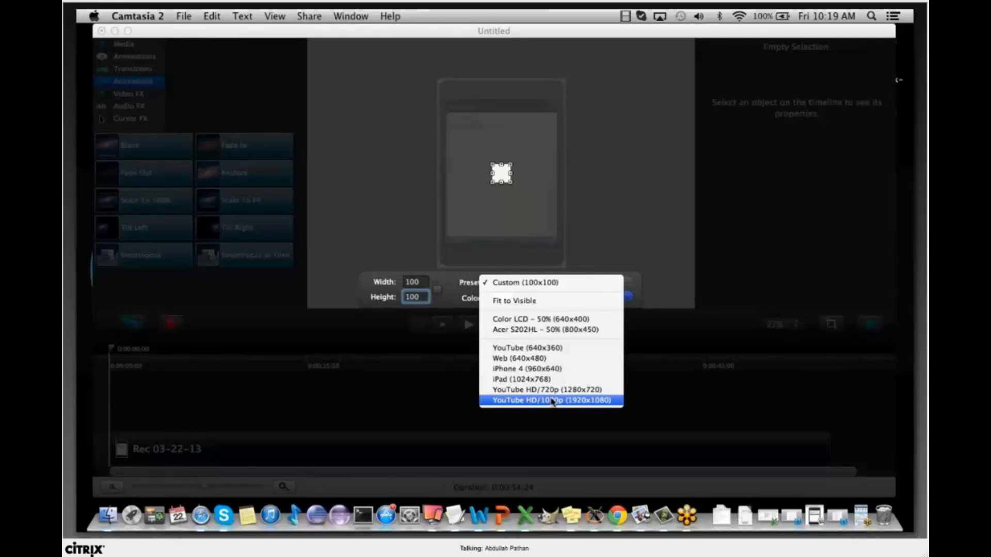
{"action": "left_click", "coordinate": [552, 401]}
{"action": "left_click", "coordinate": [612, 297]}
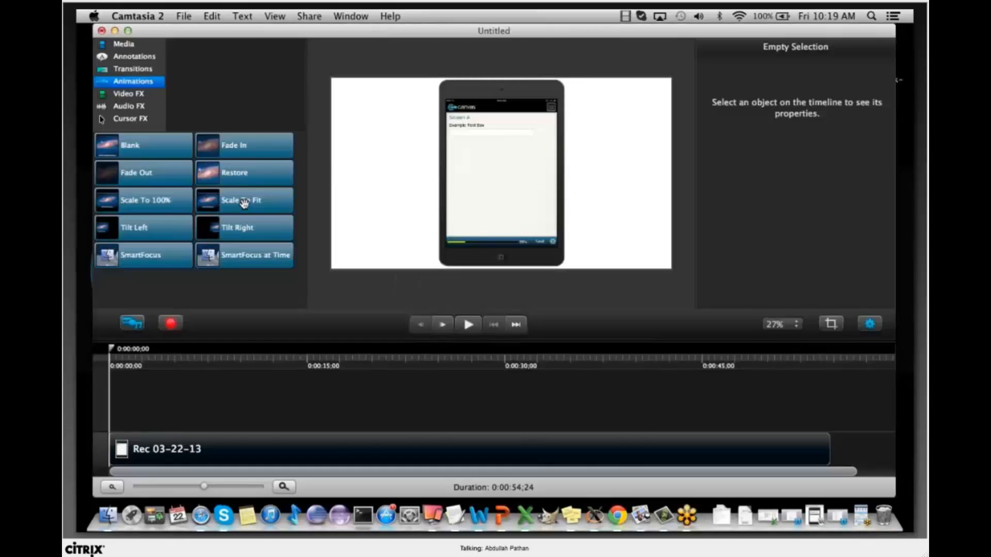
Add a Scale To Fit animation to the clip at about seven seconds and preview the frames before it
{"action": "left_click_drag", "start_coordinate": [244, 202], "coordinate": [211, 450]}
{"action": "left_click", "coordinate": [210, 349]}
{"action": "left_click_drag", "start_coordinate": [211, 349], "coordinate": [141, 356]}
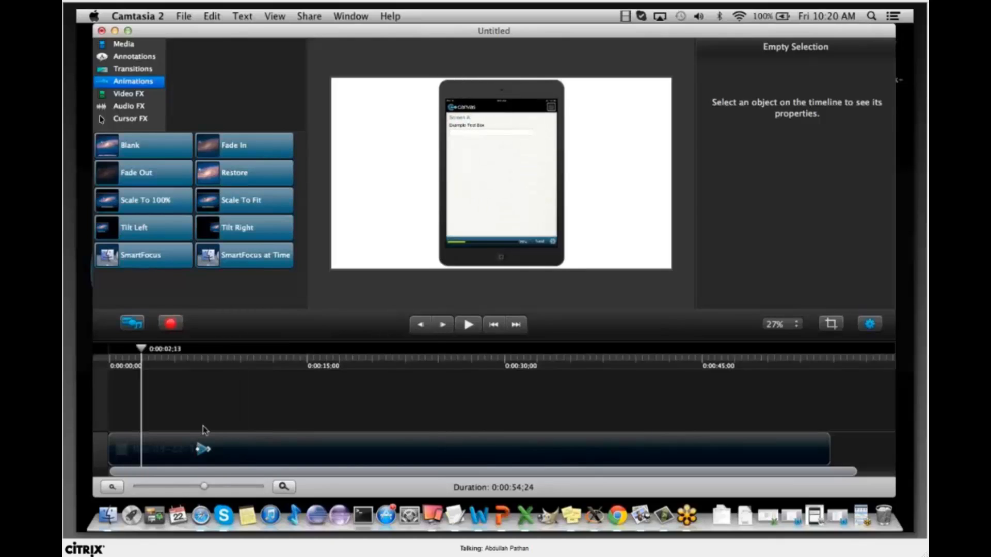
{"action": "left_click", "coordinate": [204, 450]}
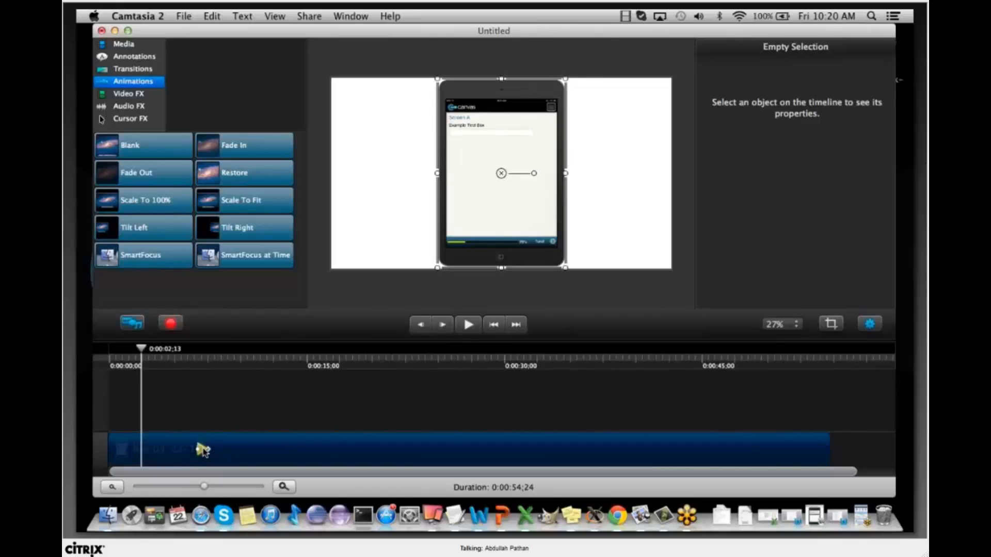
{"action": "left_click", "coordinate": [166, 356]}
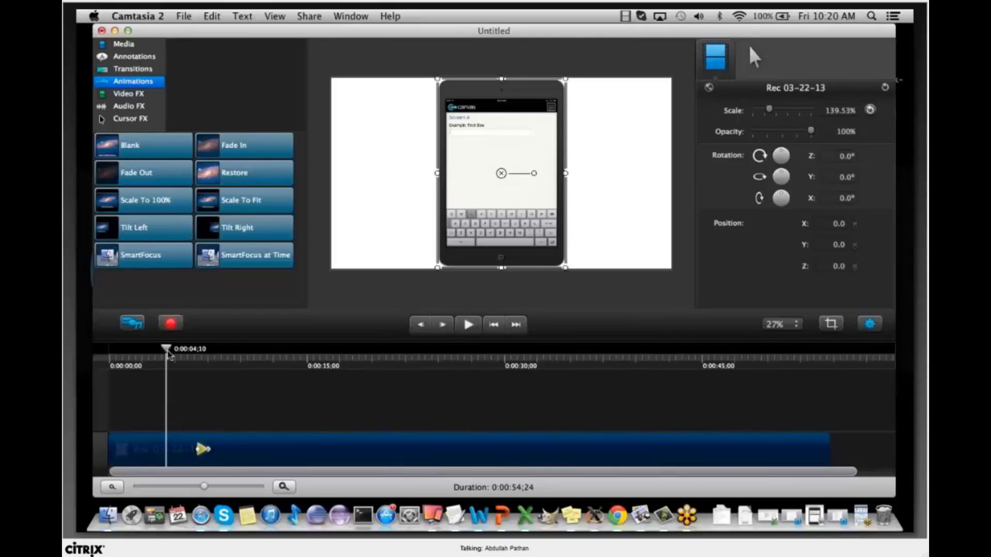
Past the animation, at about 0:00:09;21, enlarge the clip's scale to about 178%
{"action": "left_click_drag", "start_coordinate": [167, 355], "coordinate": [237, 353]}
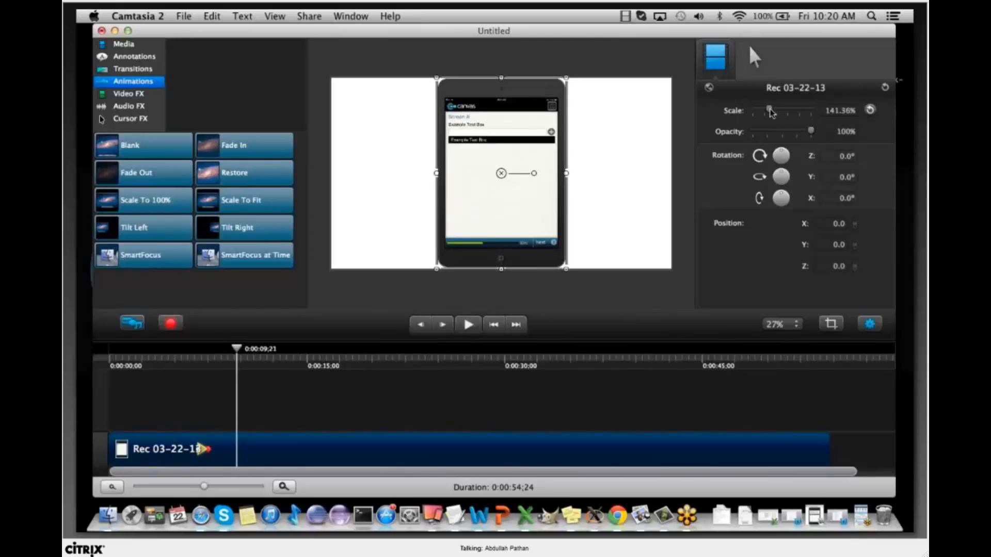
{"action": "left_click_drag", "start_coordinate": [770, 110], "coordinate": [774, 110]}
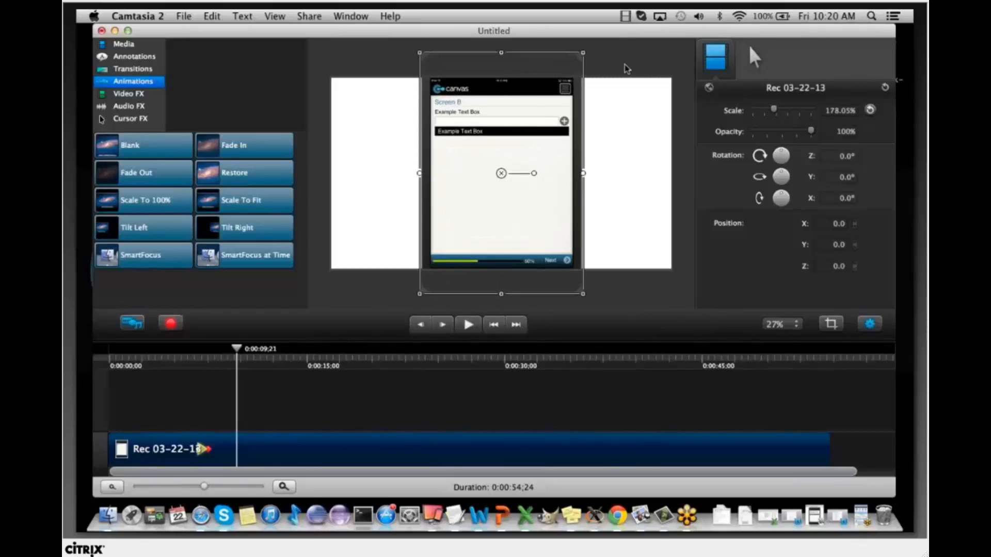
{"action": "left_click", "coordinate": [625, 65]}
{"action": "left_click", "coordinate": [540, 146]}
Scrub and play across the animation to review the zoom-in, and move the playhead back near the start
{"action": "left_click_drag", "start_coordinate": [236, 350], "coordinate": [233, 350]}
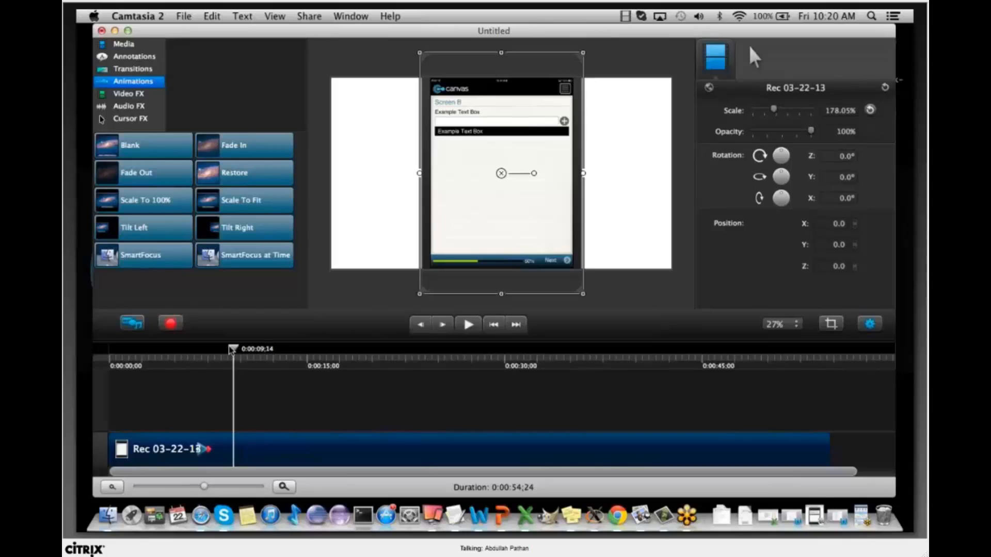
{"action": "left_click_drag", "start_coordinate": [233, 350], "coordinate": [230, 351]}
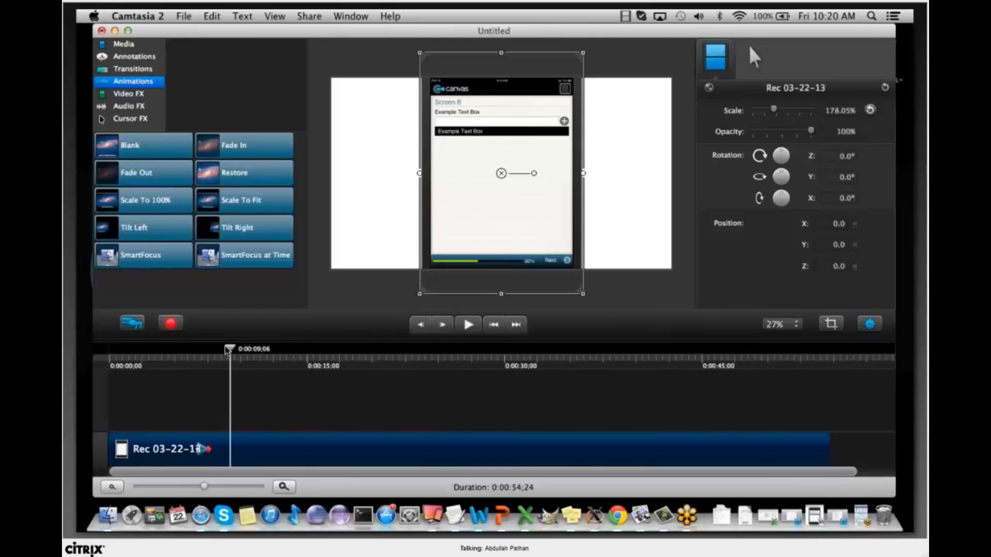
{"action": "left_click_drag", "start_coordinate": [229, 351], "coordinate": [187, 351]}
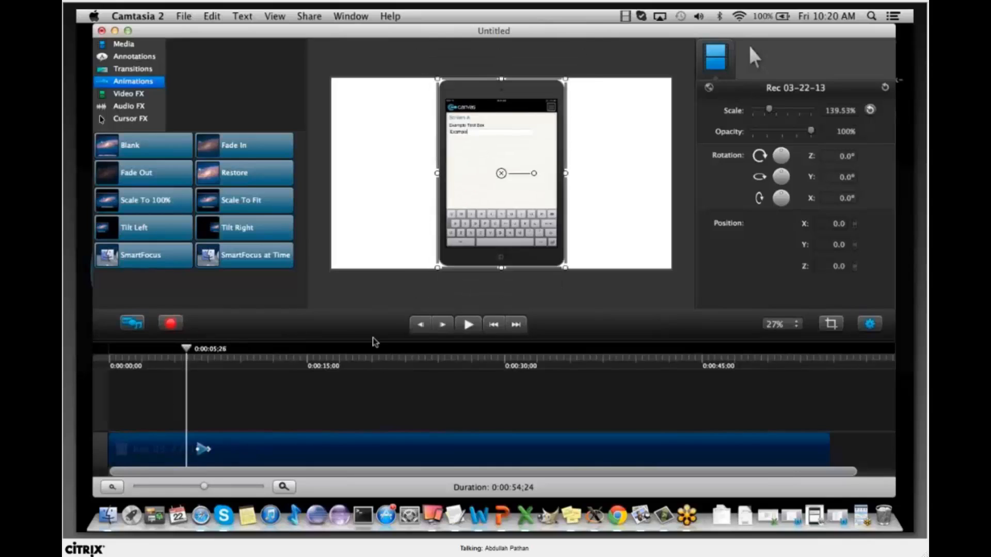
{"action": "key", "text": "space"}
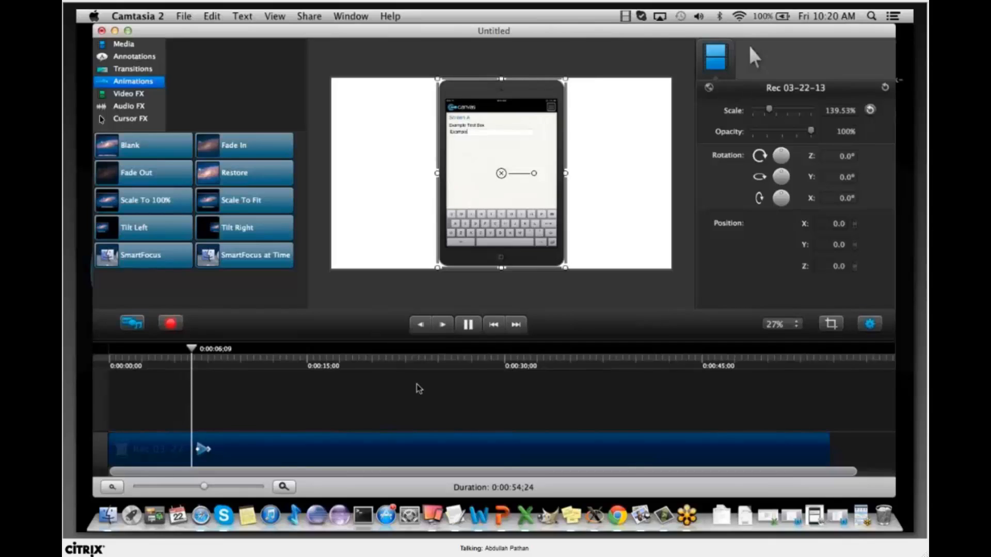
{"action": "left_click", "coordinate": [464, 331]}
{"action": "left_click_drag", "start_coordinate": [236, 350], "coordinate": [131, 349]}
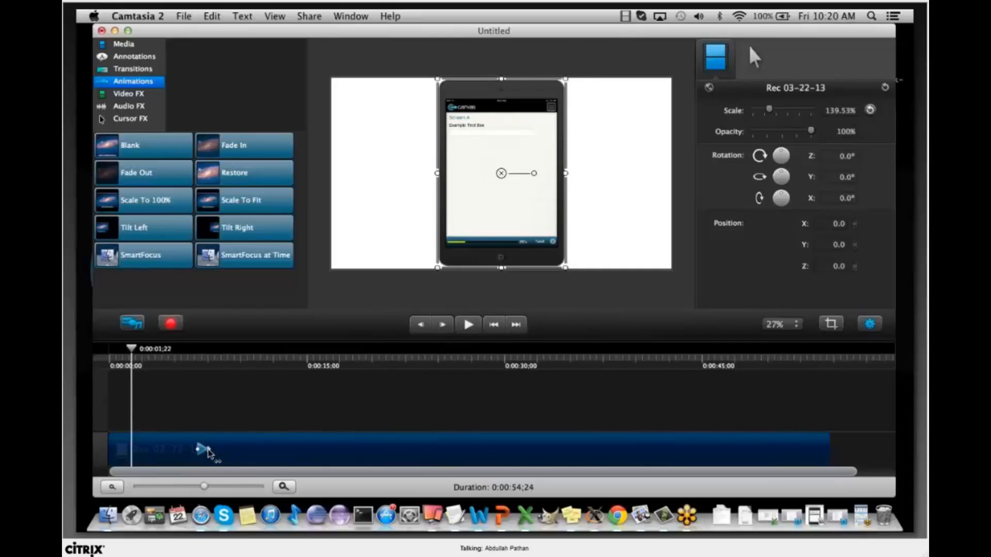
Stretch the zoom animation so that it ends at about 0:00:36, and preview a frame inside it
{"action": "left_click", "coordinate": [208, 452]}
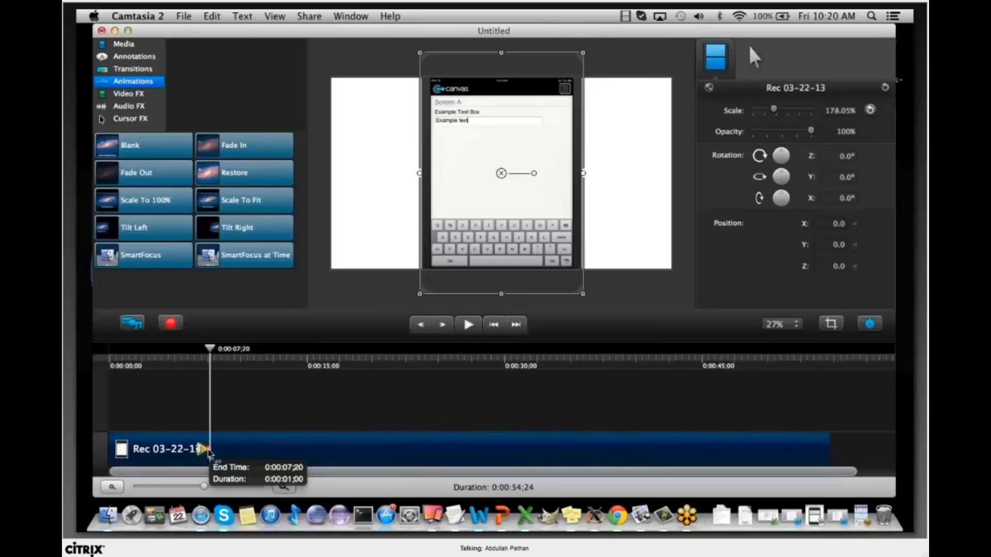
{"action": "left_click_drag", "start_coordinate": [209, 453], "coordinate": [592, 449]}
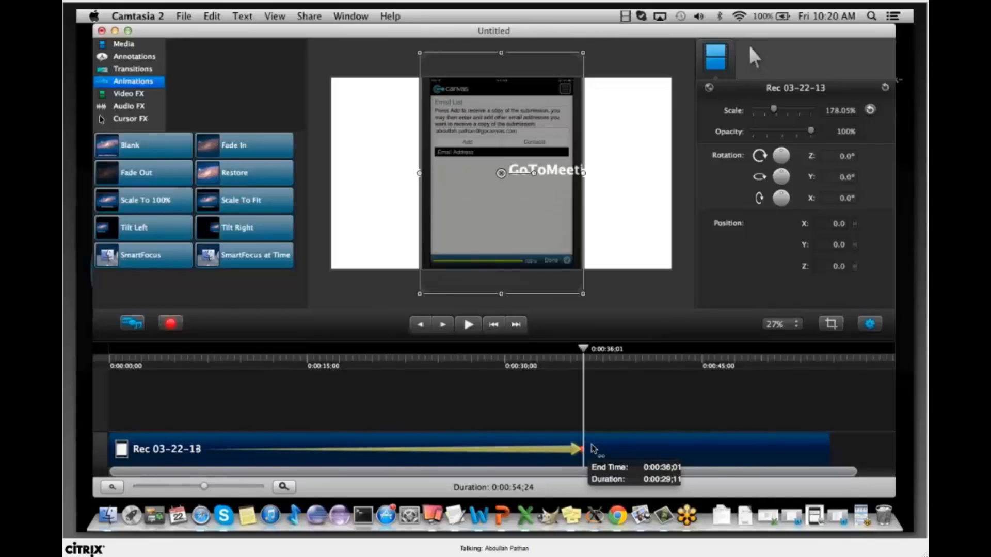
{"action": "left_click", "coordinate": [551, 362]}
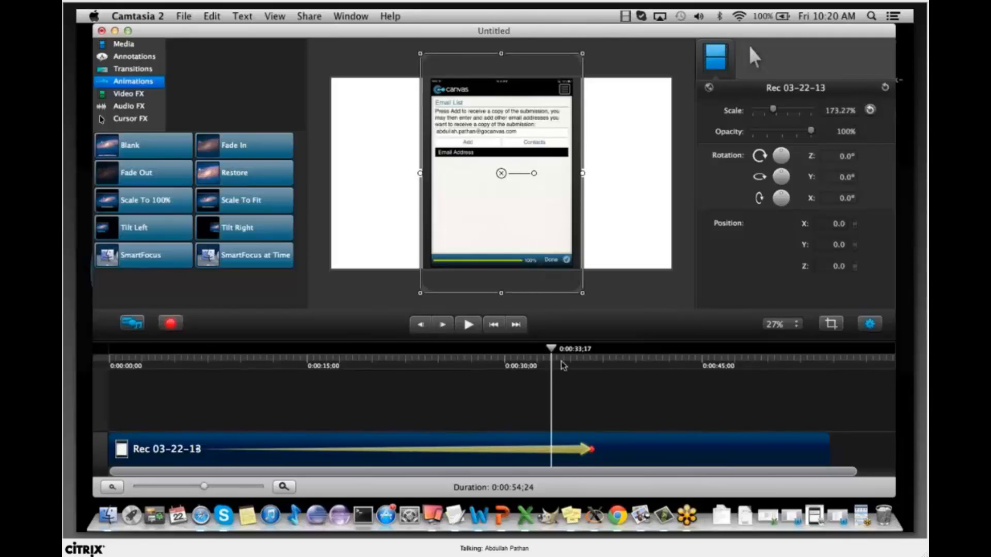
Shorten the zoom animation to about two seconds and scrub through the rest of the clip to check it
{"action": "left_click", "coordinate": [173, 356]}
{"action": "left_click_drag", "start_coordinate": [174, 355], "coordinate": [199, 356]}
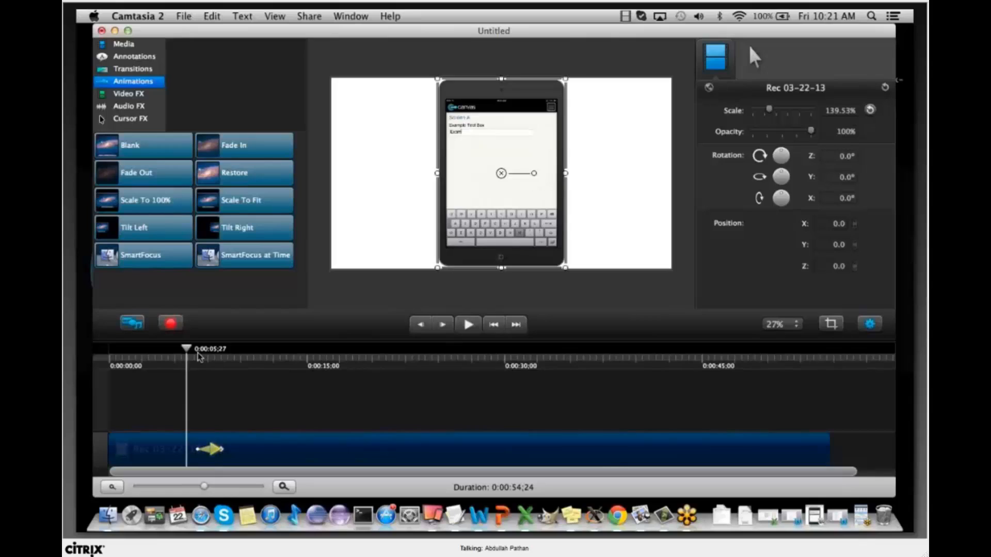
{"action": "left_click_drag", "start_coordinate": [198, 356], "coordinate": [675, 343]}
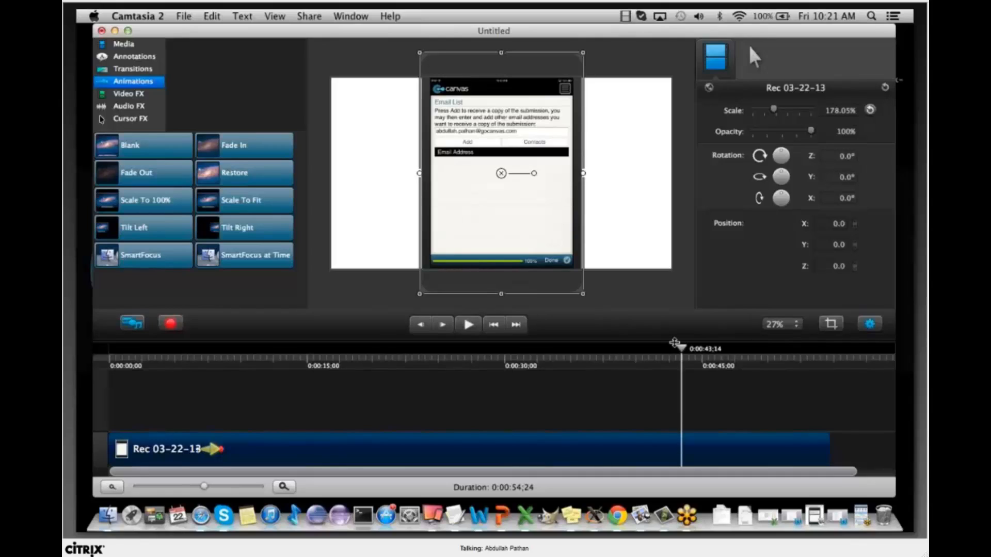
{"action": "left_click_drag", "start_coordinate": [675, 343], "coordinate": [604, 335]}
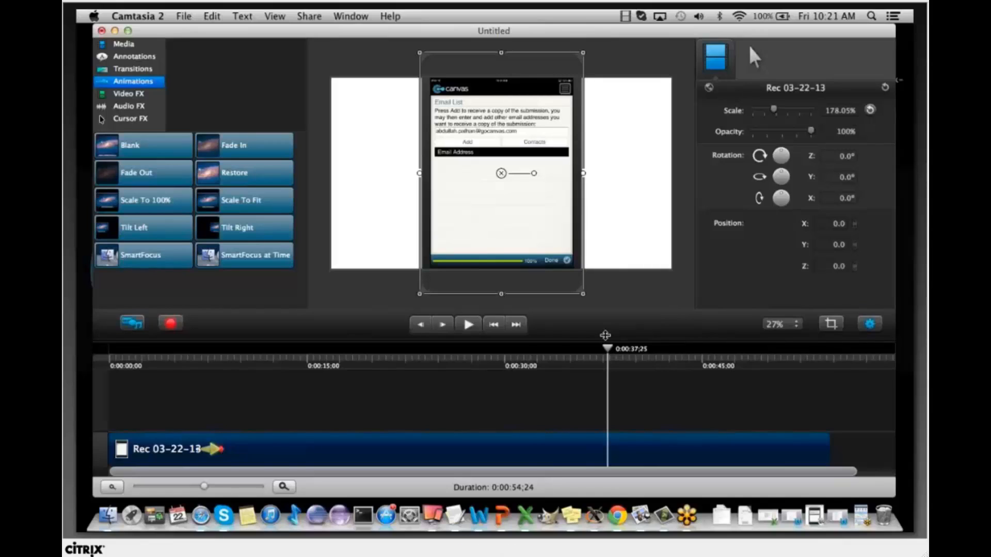
{"action": "left_click_drag", "start_coordinate": [605, 335], "coordinate": [522, 347]}
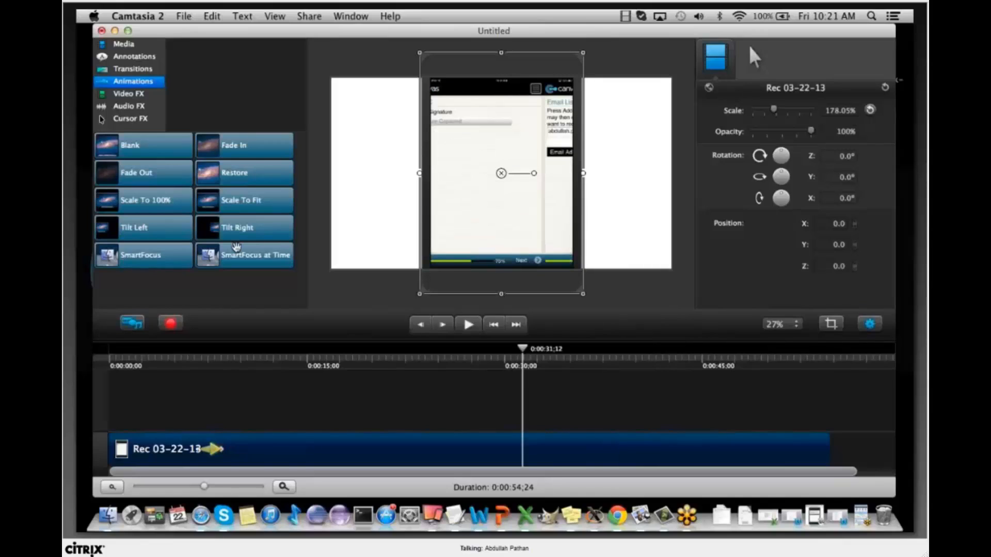
Add a Scale To Fit animation at about 44 seconds to zoom the clip back out, and scrub through to check it
{"action": "left_click_drag", "start_coordinate": [236, 246], "coordinate": [715, 375]}
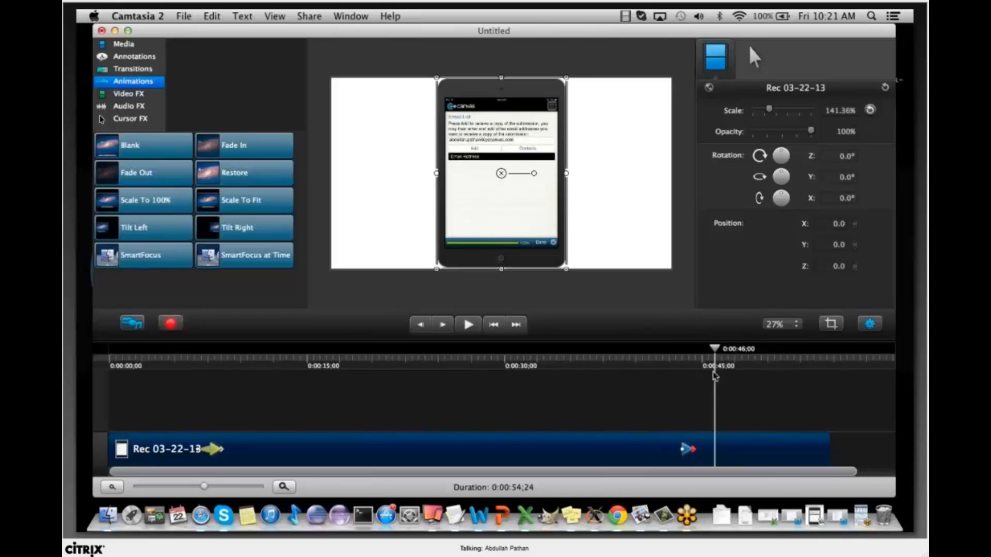
{"action": "left_click", "coordinate": [257, 384]}
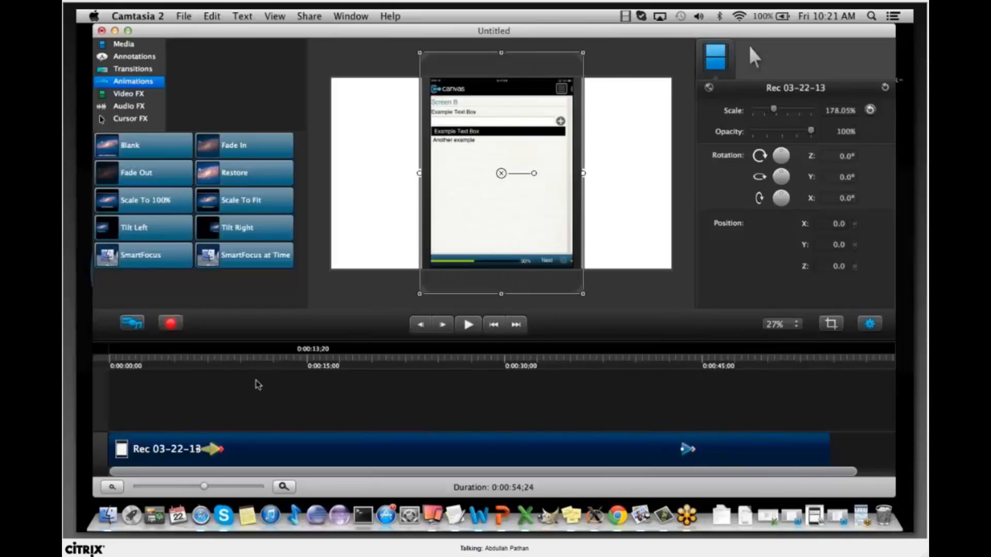
{"action": "left_click_drag", "start_coordinate": [256, 381], "coordinate": [730, 377]}
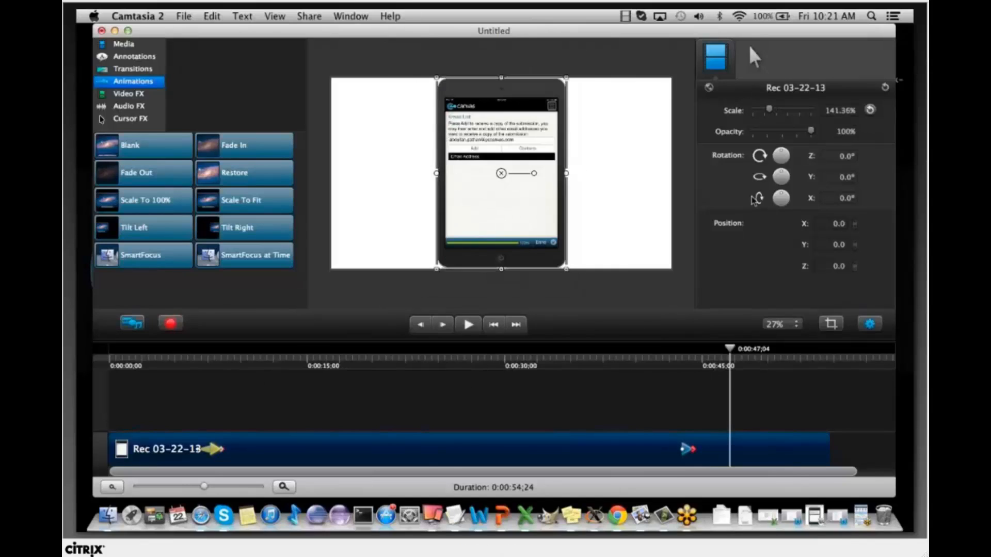
Set the clip's scale after the zoom-out animation to 139%
{"action": "left_click_drag", "start_coordinate": [769, 110], "coordinate": [770, 114]}
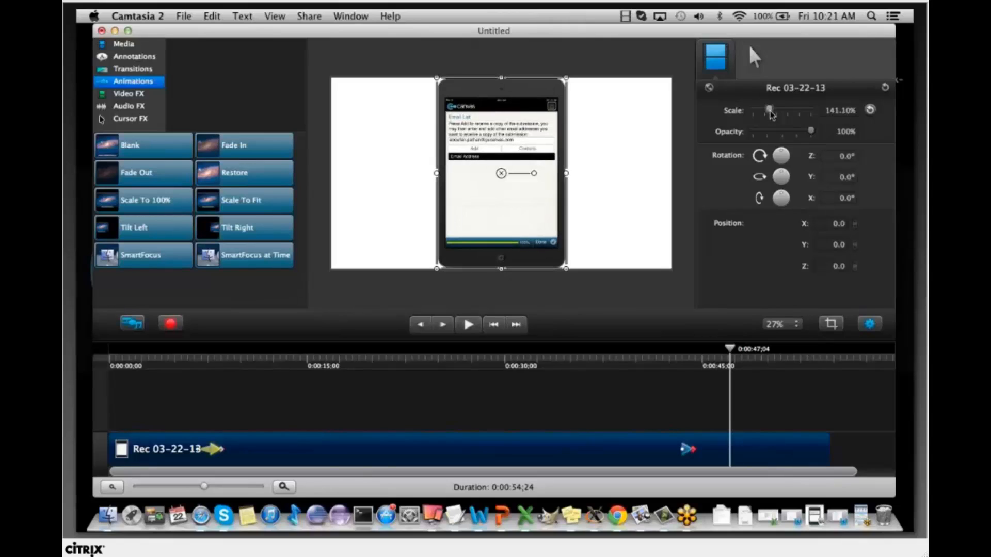
{"action": "left_click", "coordinate": [642, 148]}
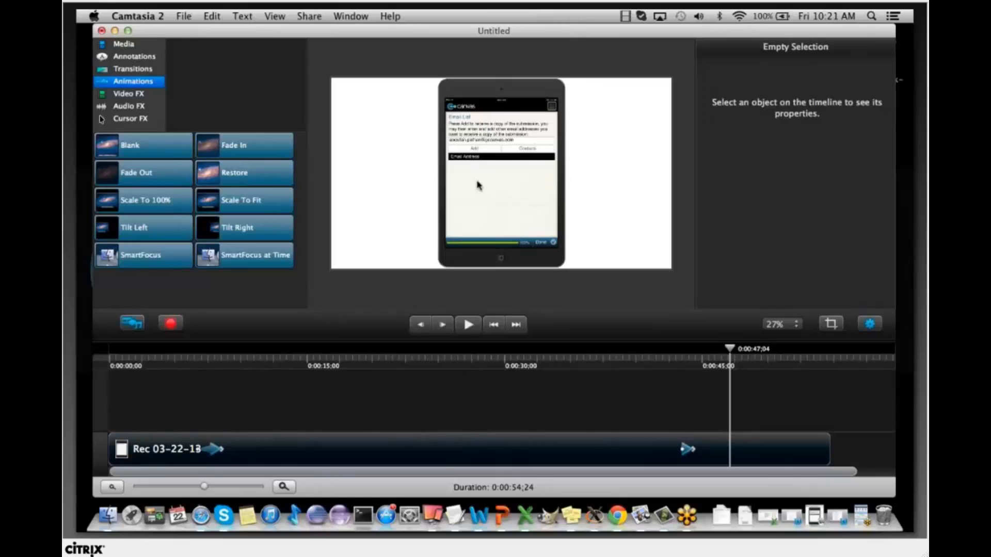
{"action": "left_click", "coordinate": [466, 174]}
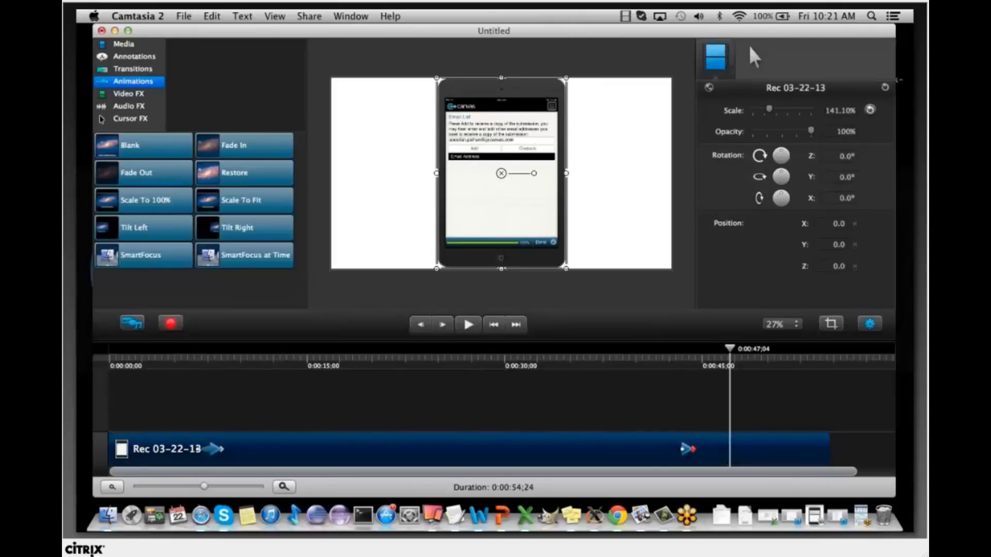
{"action": "left_click", "coordinate": [838, 110]}
{"action": "type", "text": "139"}
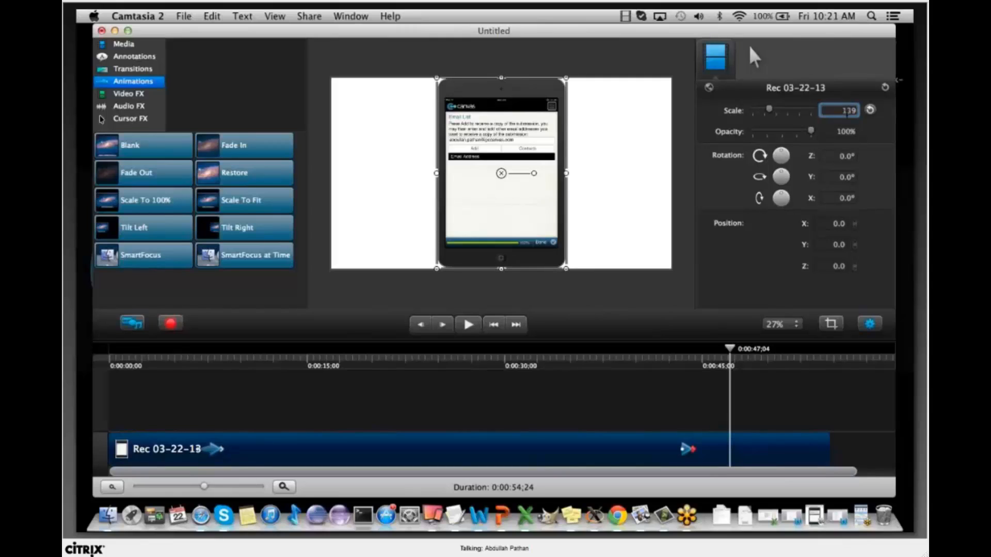
{"action": "key", "text": "Return"}
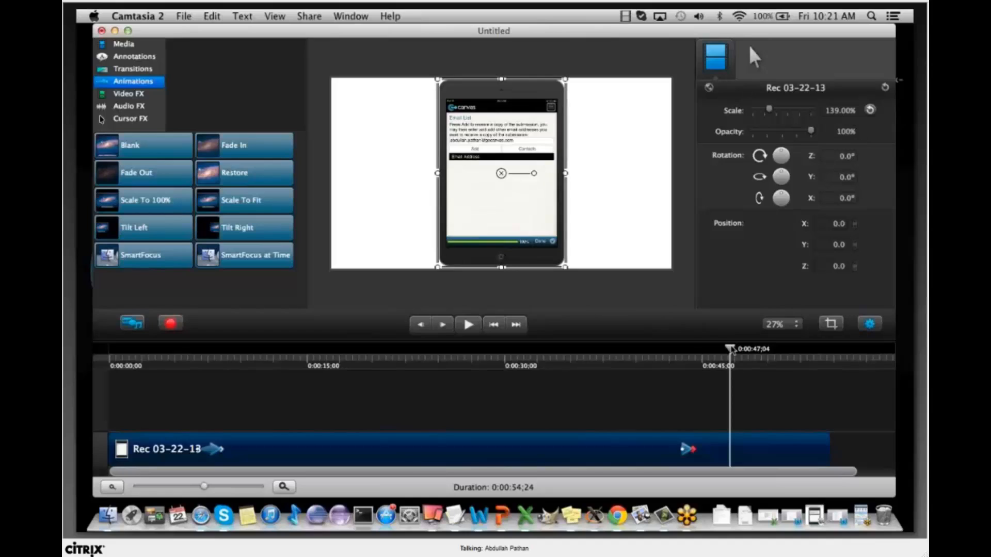
Scrub back to the zoom-out animation and play through it to preview the new scale
{"action": "left_click_drag", "start_coordinate": [730, 349], "coordinate": [636, 350]}
{"action": "key", "text": "space"}
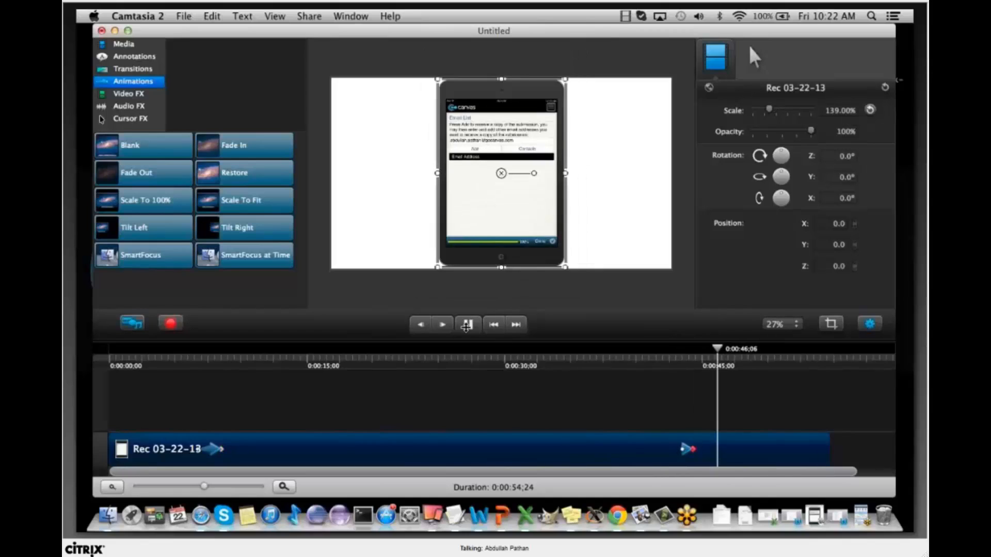
{"action": "key", "text": "space"}
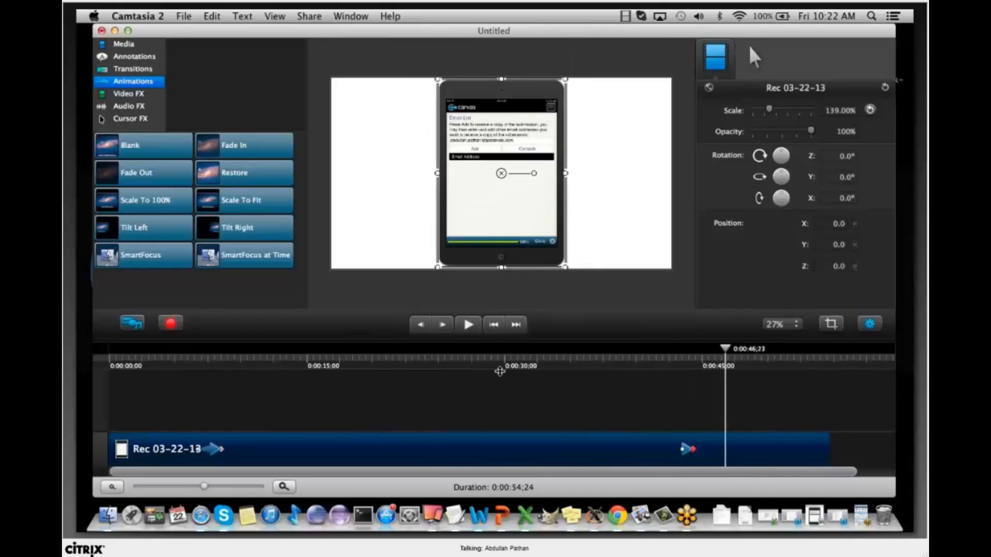
Enlarge the canvas view to 48% and move the zoom-out animation earlier on the clip, to about 15 seconds
{"action": "left_click", "coordinate": [555, 299]}
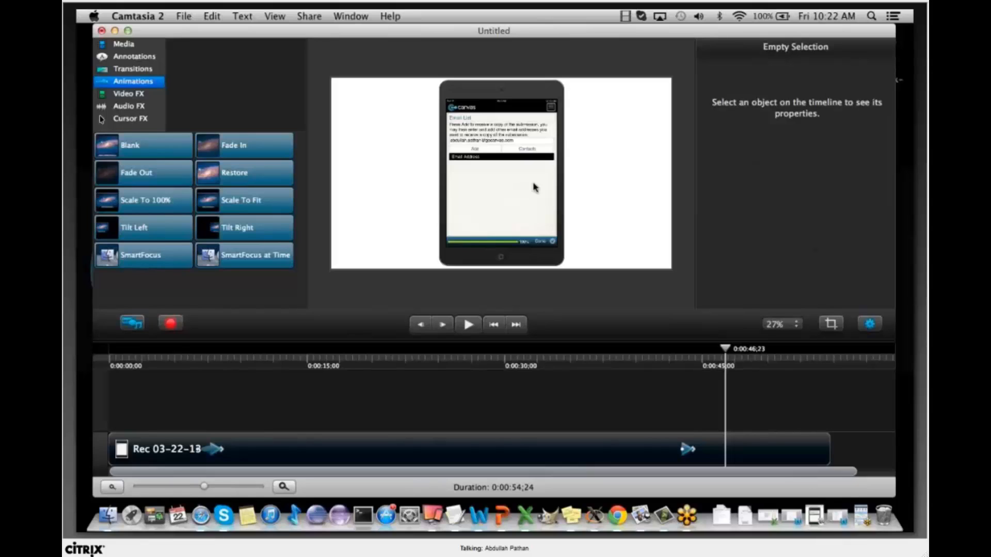
{"action": "scroll", "coordinate": [532, 184], "scroll_direction": "down", "scroll_amount": 1}
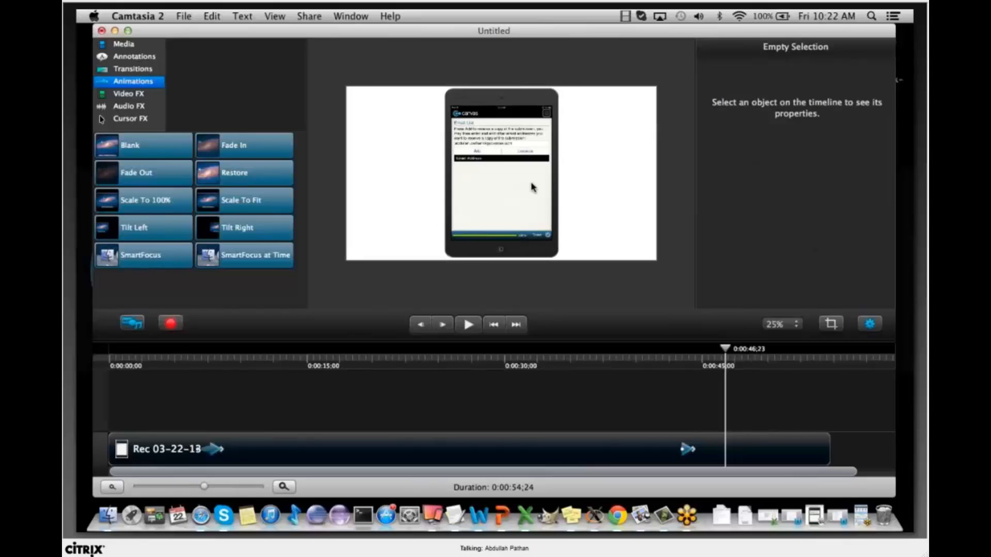
{"action": "scroll", "coordinate": [533, 187], "scroll_direction": "down", "scroll_amount": 1}
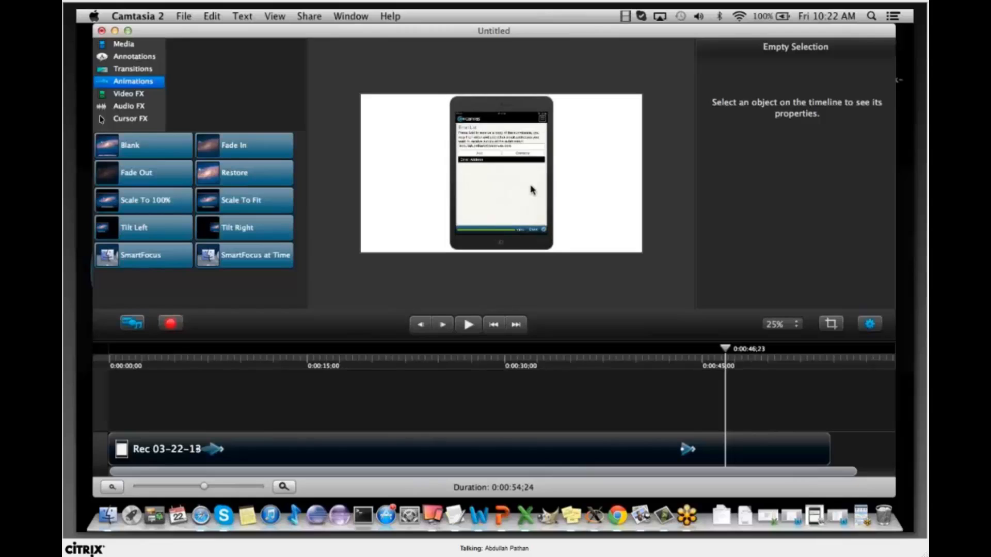
{"action": "scroll", "coordinate": [532, 190], "scroll_direction": "up", "scroll_amount": 5}
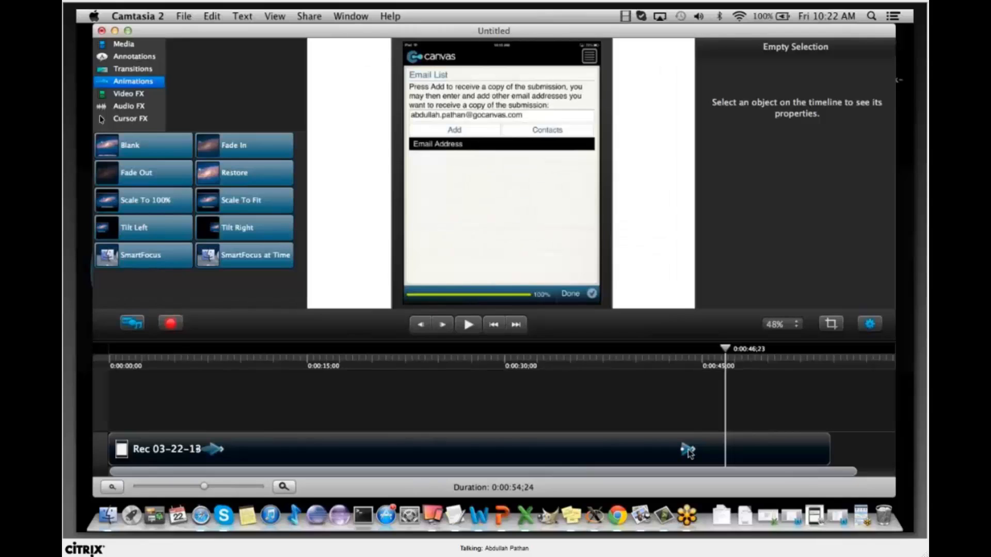
{"action": "left_click", "coordinate": [688, 452]}
{"action": "left_click_drag", "start_coordinate": [686, 450], "coordinate": [309, 450]}
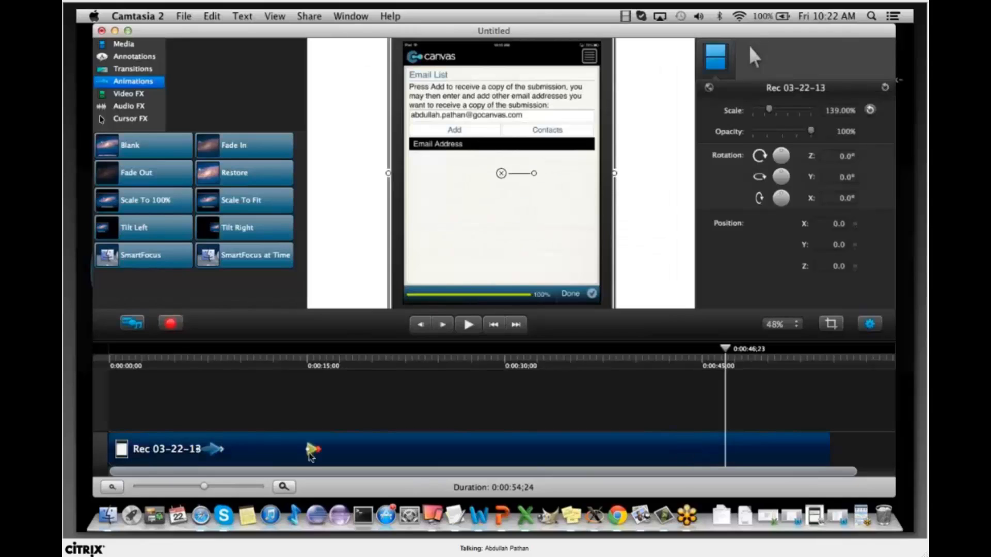
Delete the part of the recording from 0:00:31;06 to its end
{"action": "left_click", "coordinate": [706, 354]}
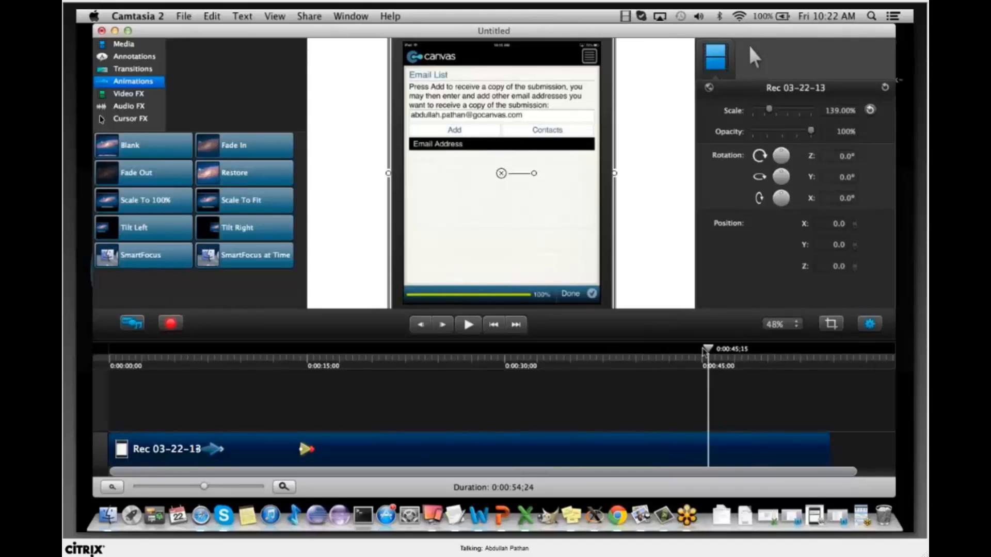
{"action": "left_click_drag", "start_coordinate": [706, 352], "coordinate": [648, 352]}
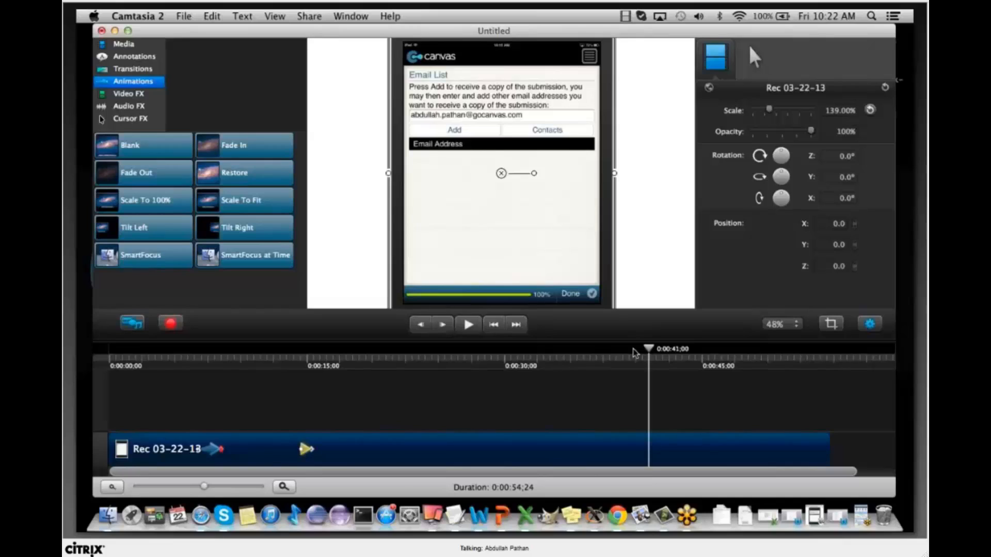
{"action": "left_click", "coordinate": [555, 352]}
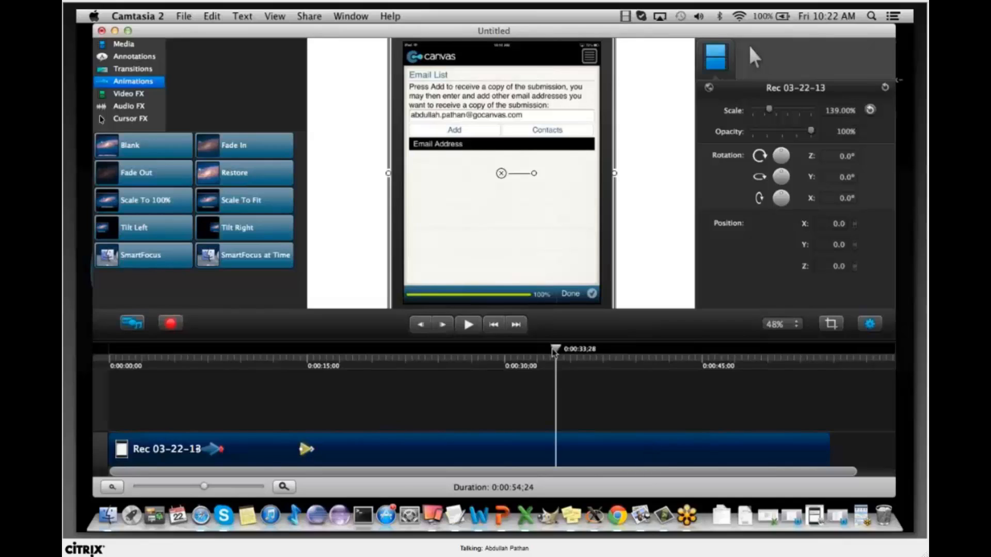
{"action": "mouse_move", "coordinate": [554, 353]}
{"action": "left_mouse_down"}
{"action": "mouse_move", "coordinate": [490, 351]}
{"action": "mouse_move", "coordinate": [521, 351]}
{"action": "left_mouse_up"}
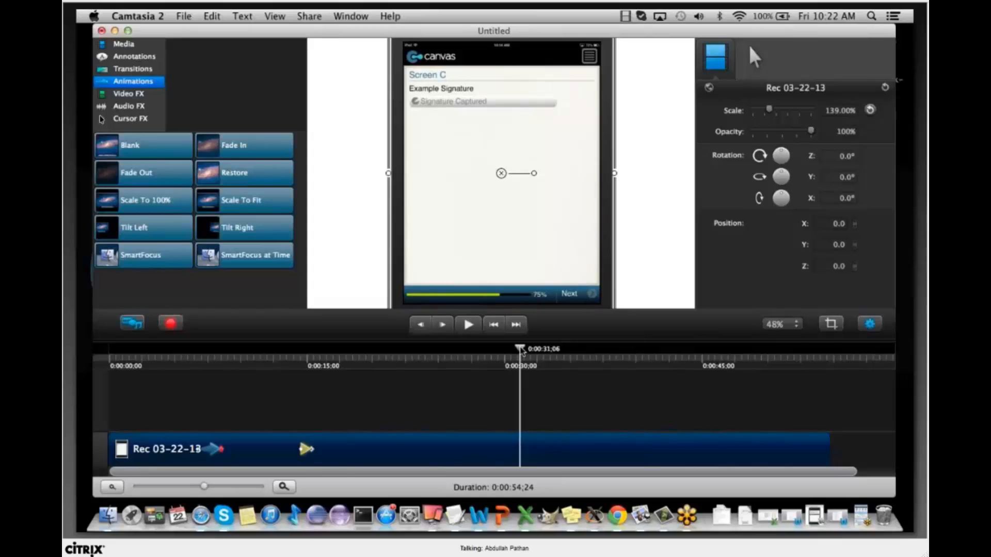
{"action": "left_click", "coordinate": [521, 351]}
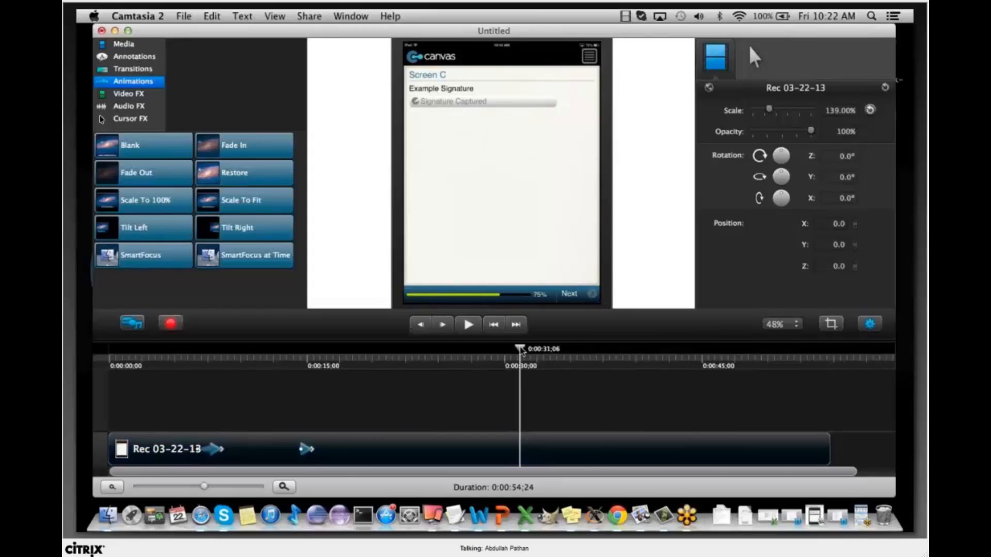
{"action": "left_click_drag", "start_coordinate": [521, 351], "coordinate": [831, 361]}
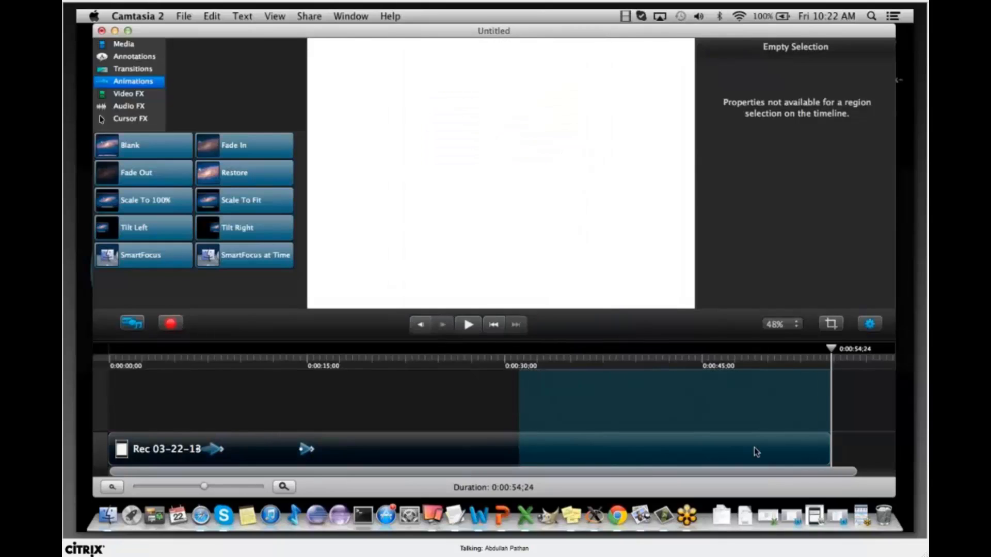
{"action": "key", "text": "Delete"}
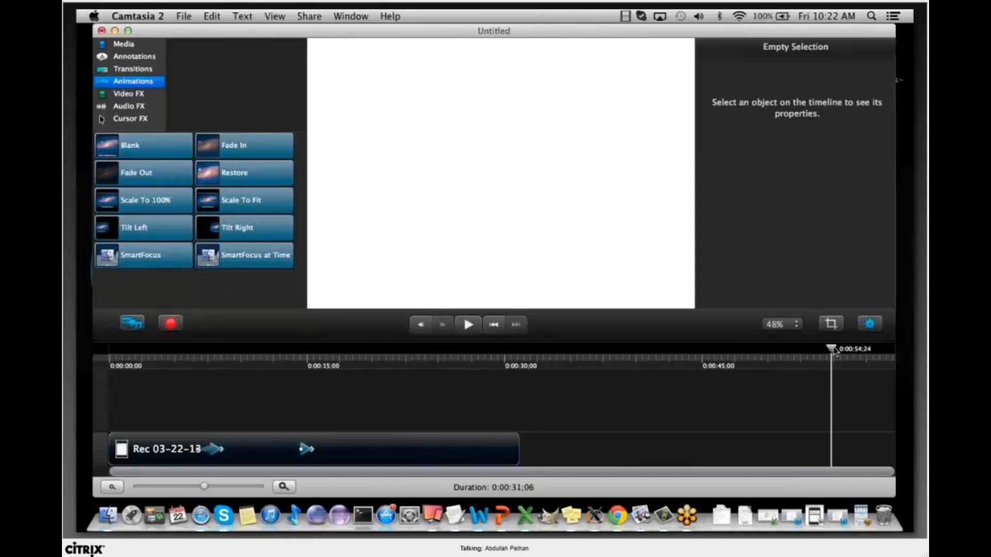
Move the playhead back to about 30 seconds and play the trimmed ending
{"action": "left_click_drag", "start_coordinate": [803, 349], "coordinate": [537, 362]}
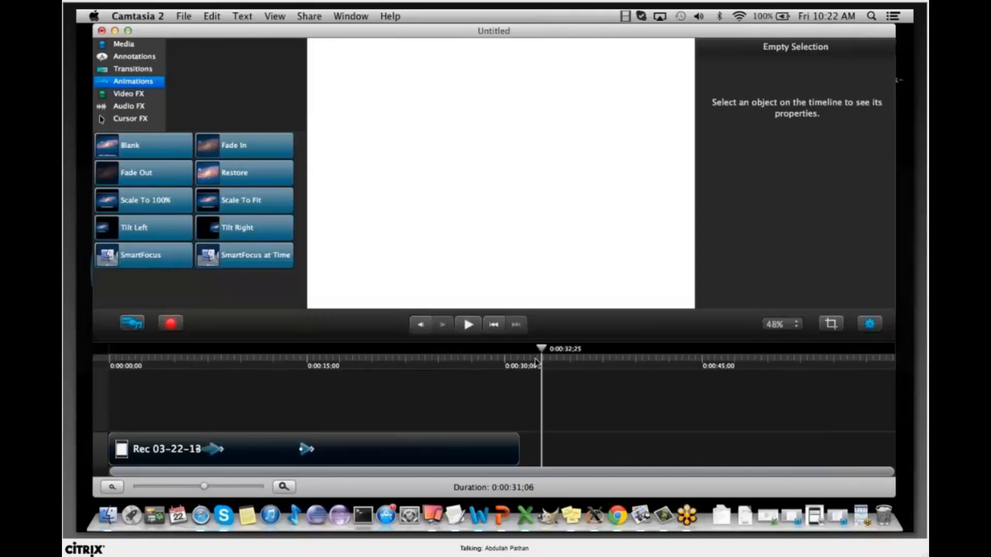
{"action": "left_click", "coordinate": [501, 361]}
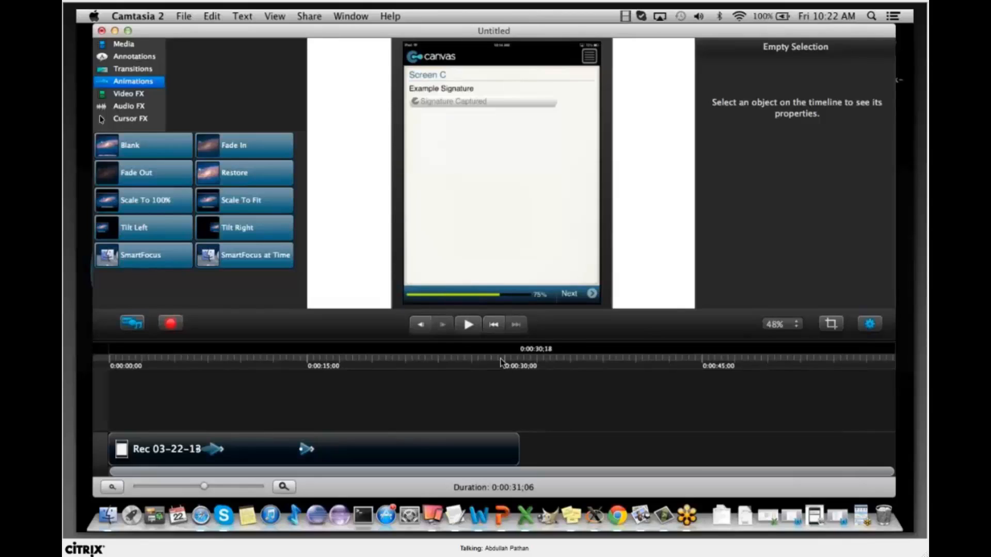
{"action": "mouse_move", "coordinate": [500, 358]}
{"action": "left_mouse_down"}
{"action": "mouse_move", "coordinate": [443, 374]}
{"action": "mouse_move", "coordinate": [517, 394]}
{"action": "left_mouse_up"}
{"action": "key", "text": "space"}
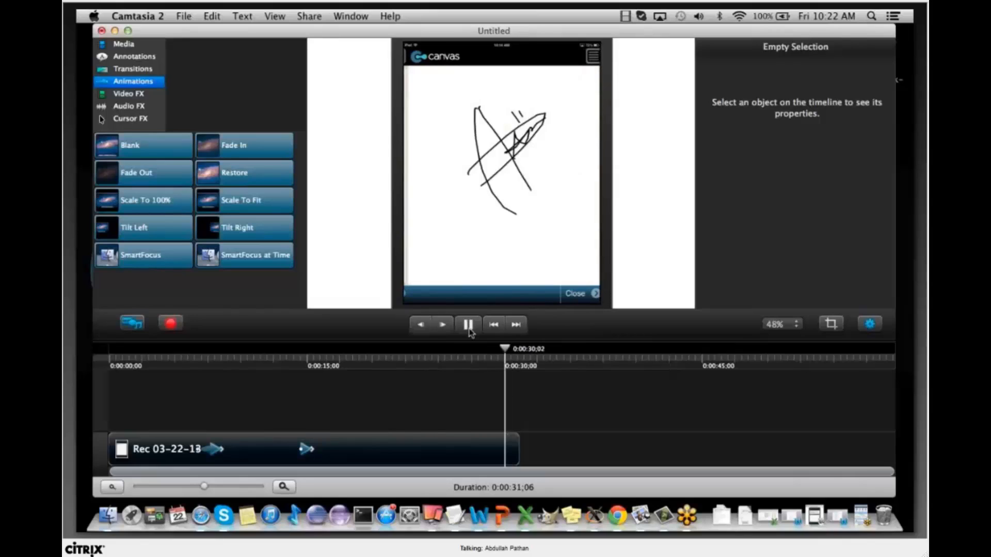
Move the zoom-out animation to about 26 seconds and extend its start back to 0:00:24;18, for a duration of 0:00:02;11
{"action": "left_click", "coordinate": [306, 453]}
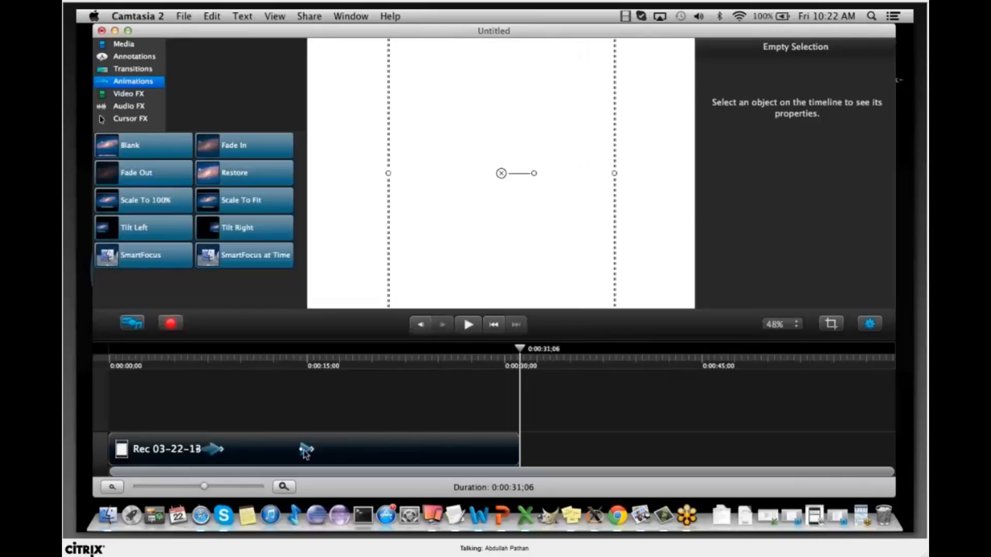
{"action": "left_click_drag", "start_coordinate": [517, 350], "coordinate": [491, 350]}
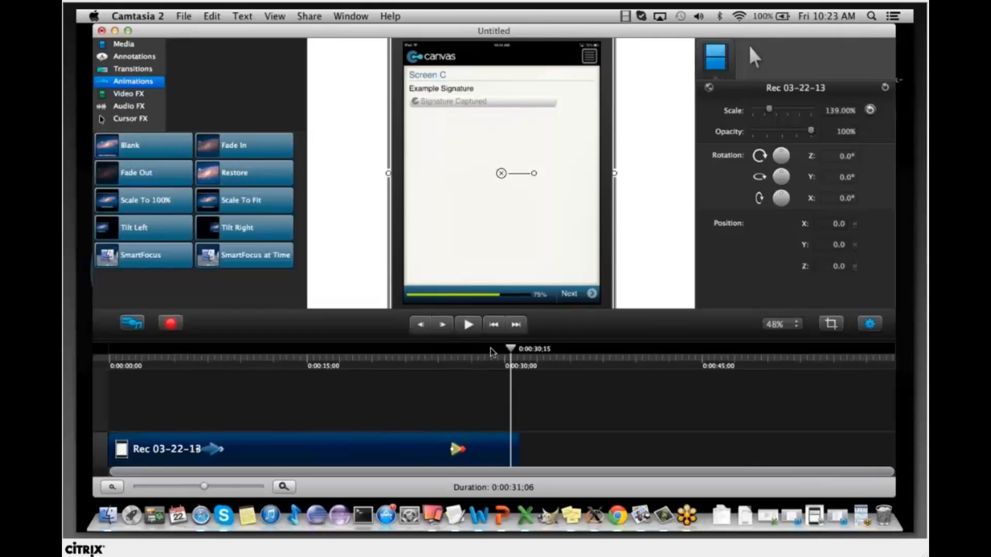
{"action": "left_click_drag", "start_coordinate": [490, 349], "coordinate": [414, 355]}
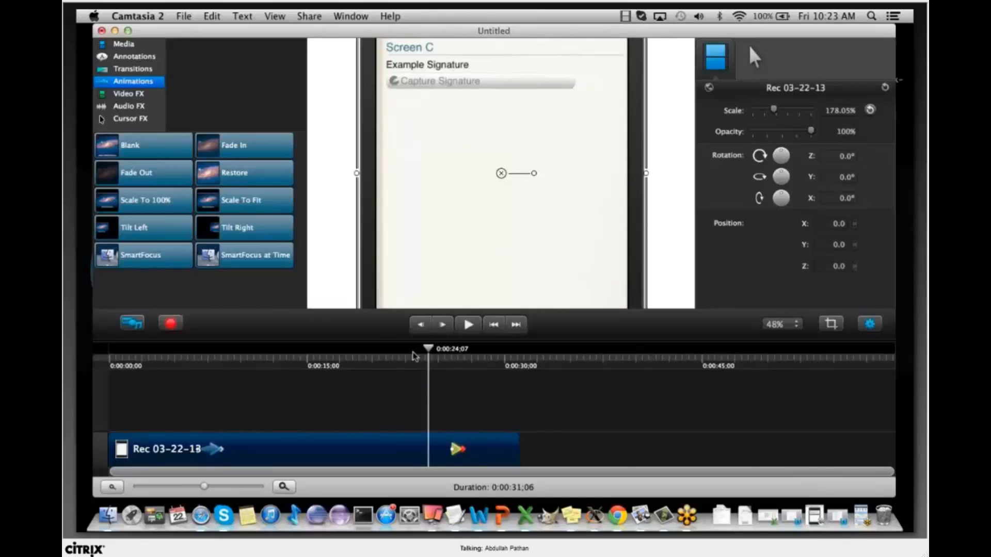
{"action": "left_click", "coordinate": [413, 355]}
{"action": "left_click", "coordinate": [468, 324]}
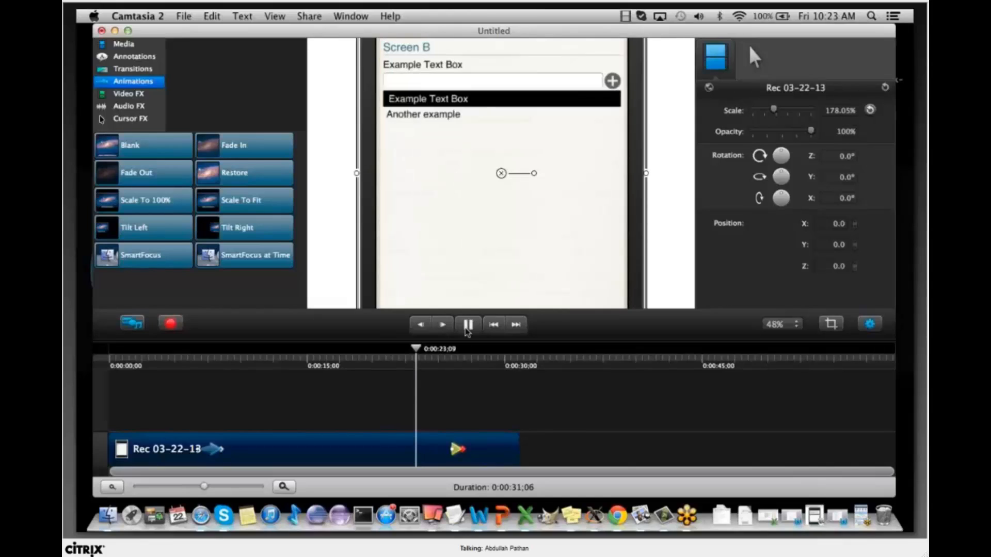
{"action": "left_click", "coordinate": [467, 324]}
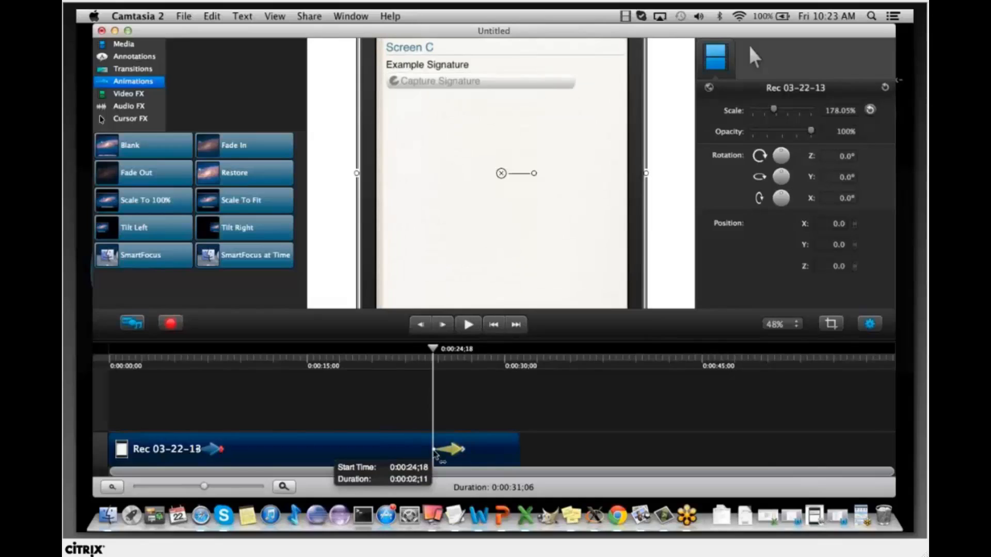
Check frames before, between and after the two animations across the clip to review the zoom-in and zoom-out
{"action": "left_click", "coordinate": [403, 349]}
{"action": "left_click_drag", "start_coordinate": [403, 349], "coordinate": [309, 351]}
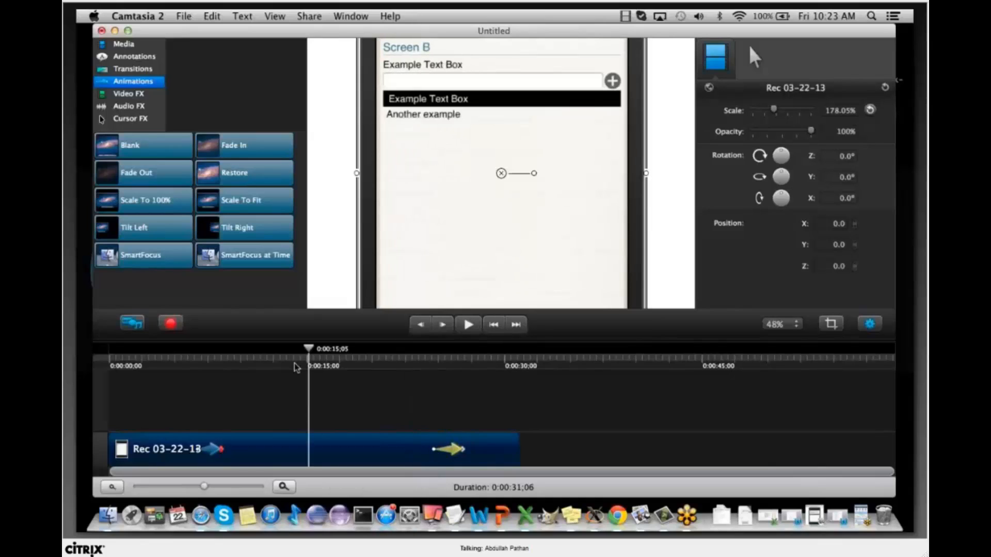
{"action": "left_click", "coordinate": [377, 366]}
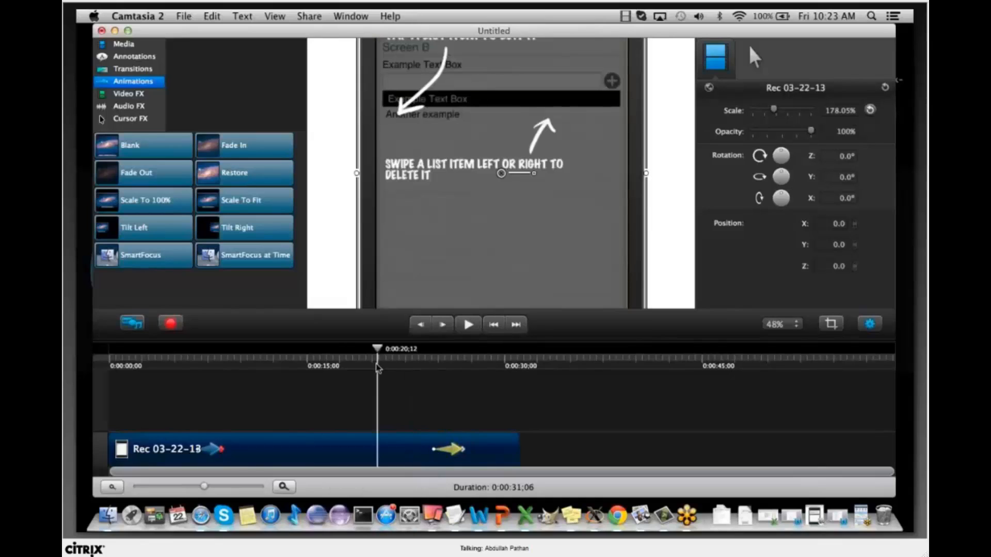
{"action": "left_click", "coordinate": [149, 367]}
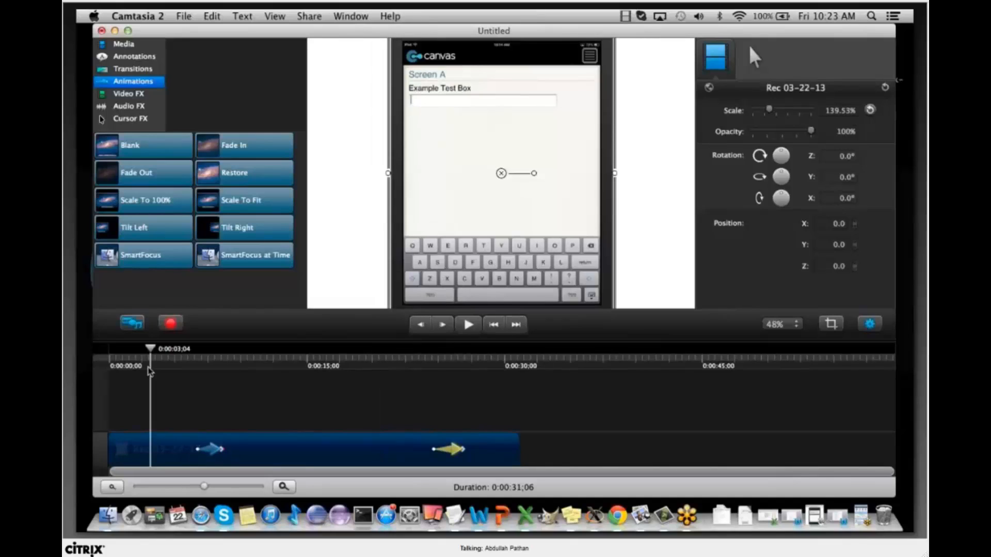
{"action": "left_click", "coordinate": [536, 357]}
{"action": "left_click", "coordinate": [482, 357]}
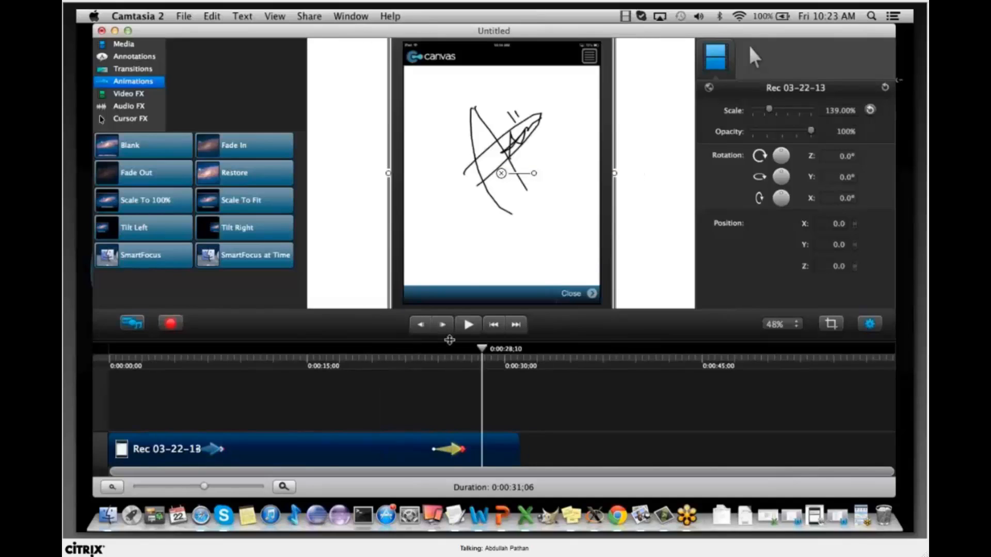
{"action": "left_click", "coordinate": [329, 355]}
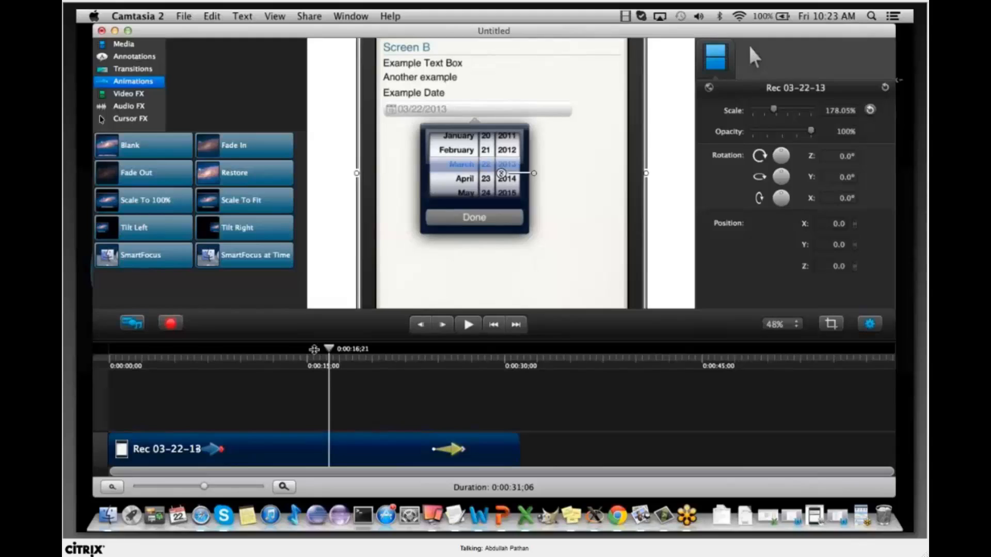
{"action": "left_click", "coordinate": [171, 356]}
{"action": "left_click", "coordinate": [478, 356]}
Add a clip speed effect to the recording and set its speed to 300%
{"action": "right_click", "coordinate": [337, 449]}
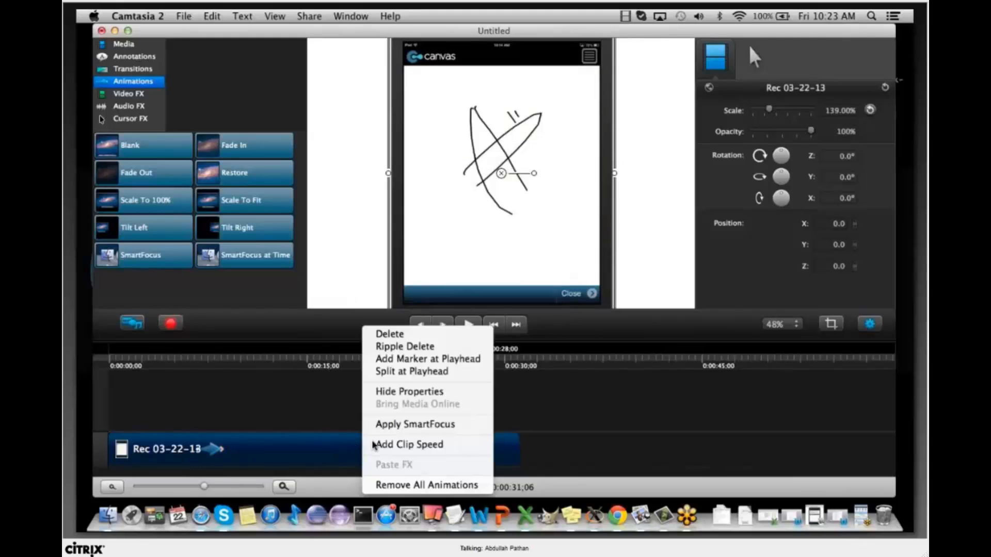
{"action": "left_click", "coordinate": [418, 447]}
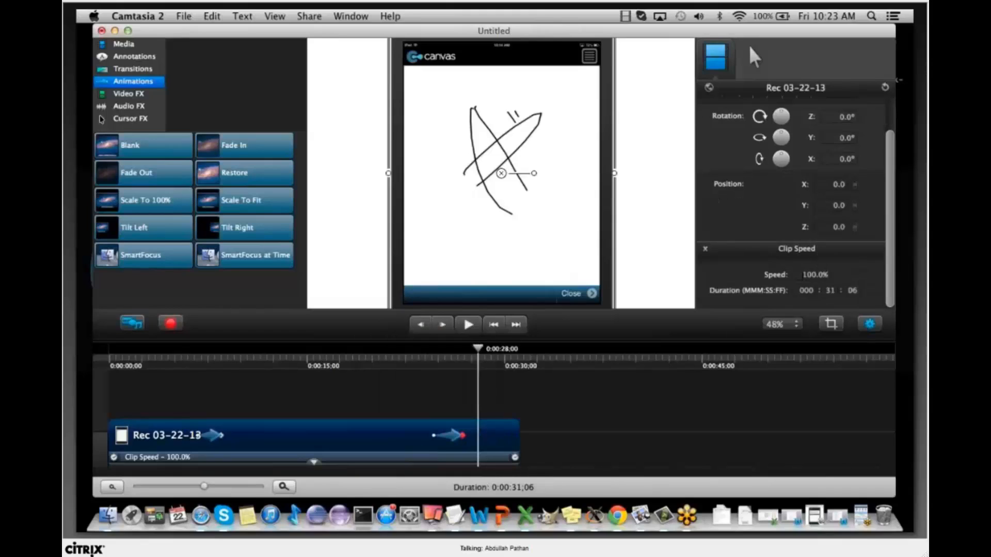
{"action": "left_click", "coordinate": [803, 275]}
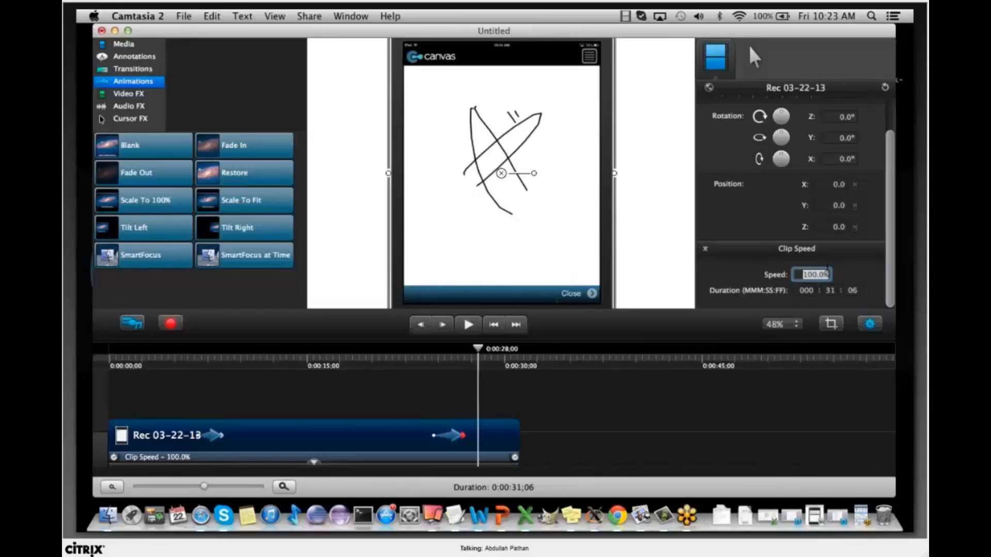
{"action": "type", "text": "300"}
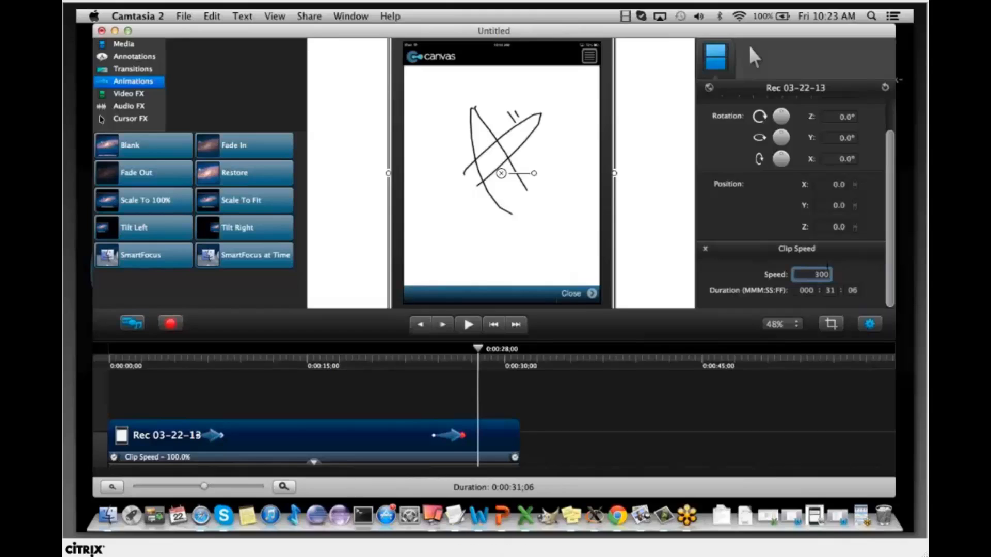
{"action": "key", "text": "Return"}
Play the sped-up recording from its start and check frames between about 3 and 6 seconds
{"action": "left_click_drag", "start_coordinate": [477, 351], "coordinate": [99, 337]}
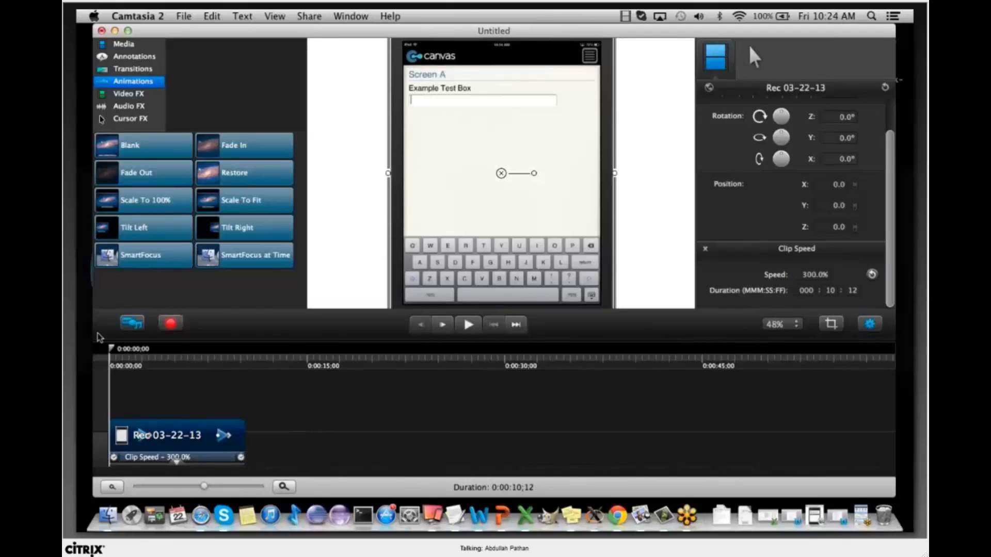
{"action": "scroll", "coordinate": [609, 260], "scroll_direction": "down", "scroll_amount": 5}
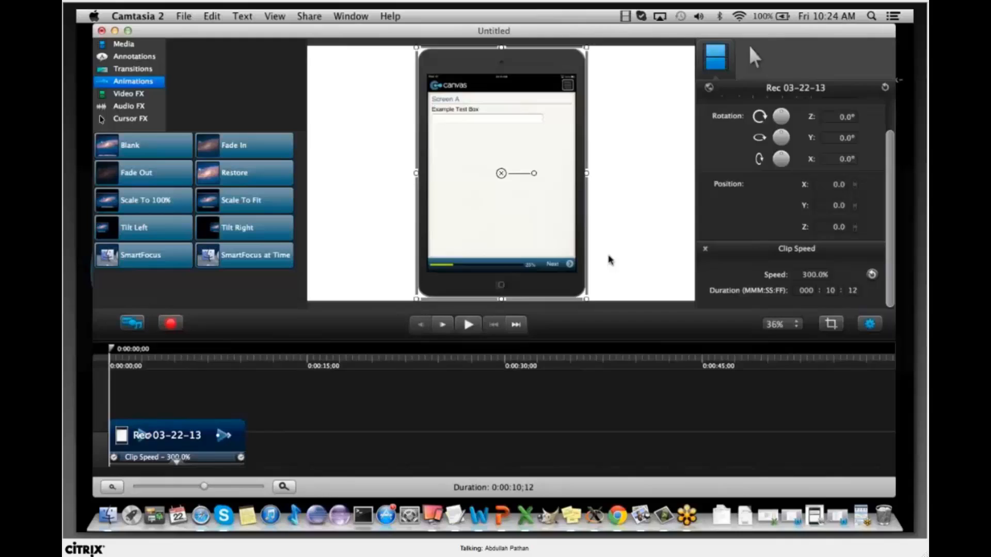
{"action": "left_click", "coordinate": [482, 323]}
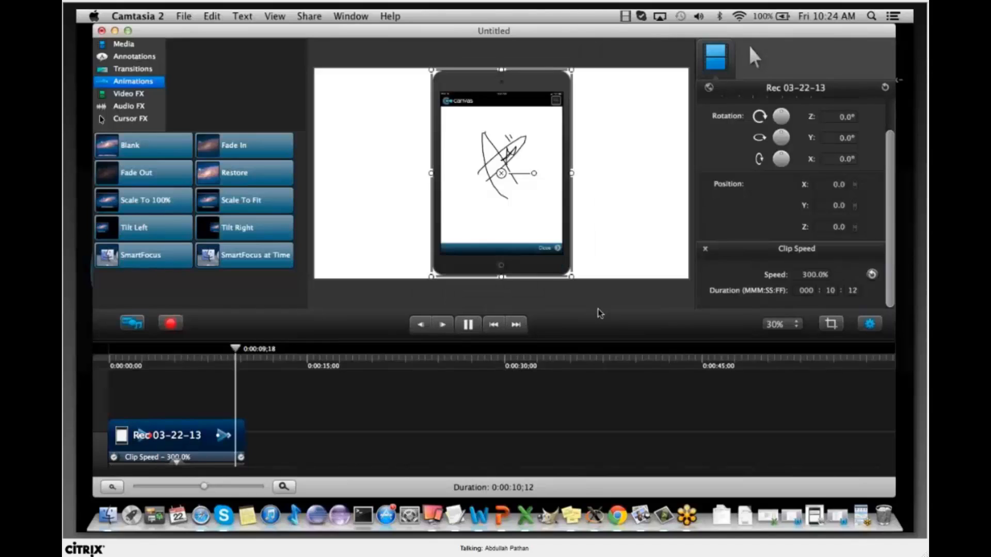
{"action": "left_click", "coordinate": [467, 325]}
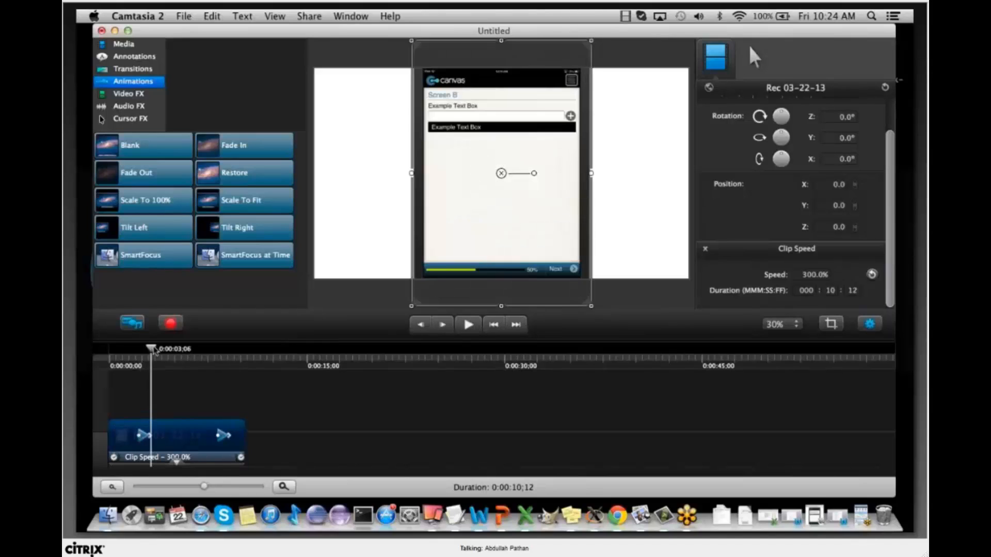
{"action": "left_click_drag", "start_coordinate": [158, 350], "coordinate": [183, 350]}
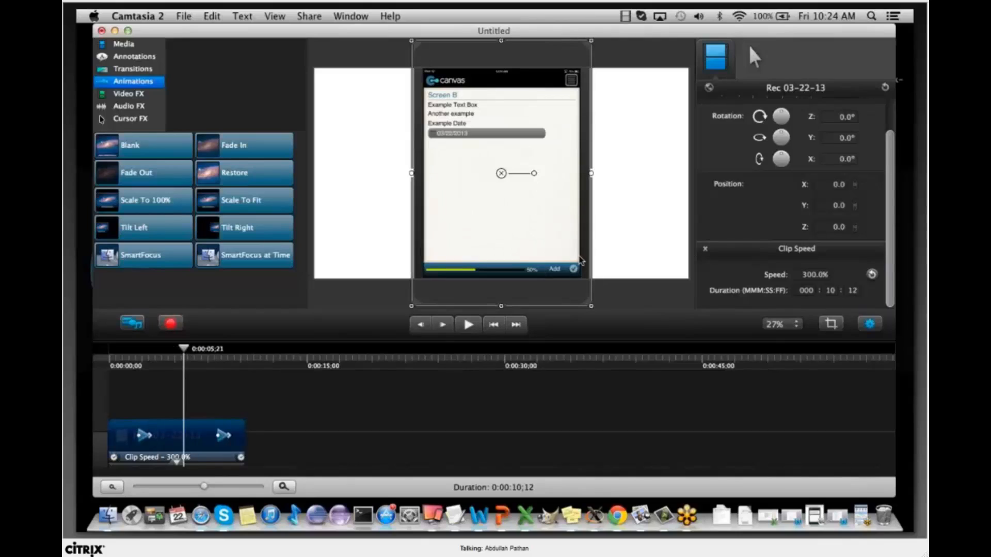
{"action": "scroll", "coordinate": [581, 260], "scroll_direction": "down", "scroll_amount": 2}
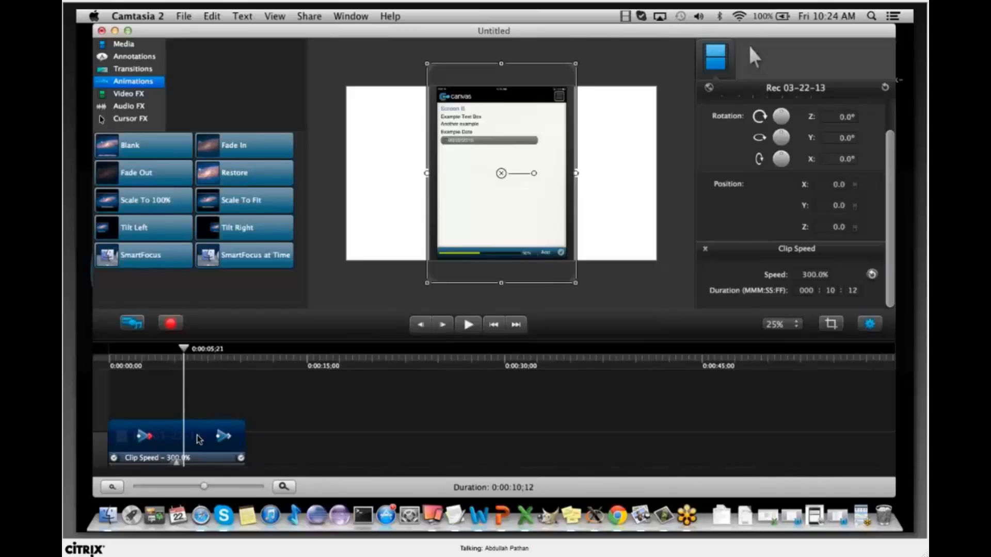
Set the recording's clip speed to 100% and select the zoom-out animation
{"action": "left_click_drag", "start_coordinate": [802, 274], "coordinate": [843, 275]}
{"action": "type", "text": "100"}
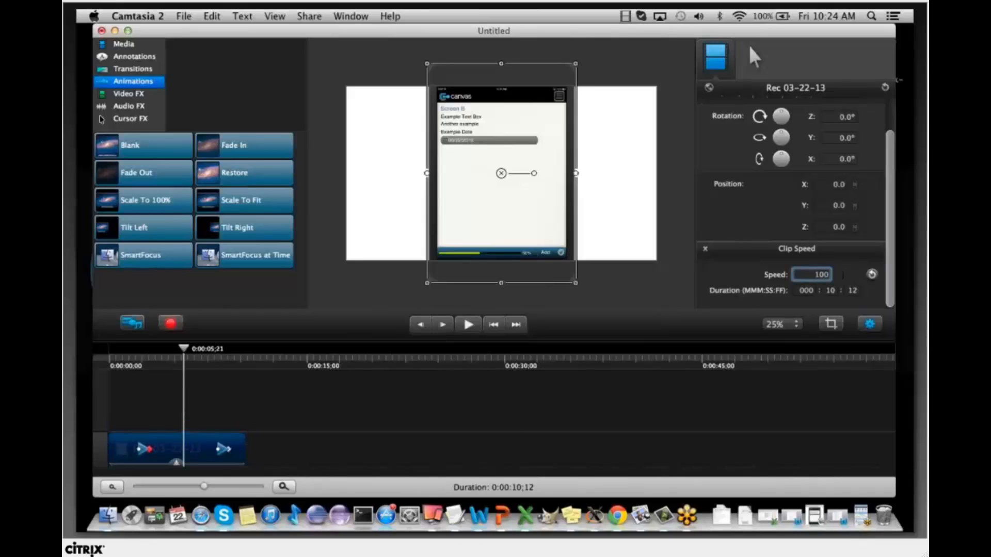
{"action": "key", "text": "Return"}
{"action": "left_click", "coordinate": [461, 450]}
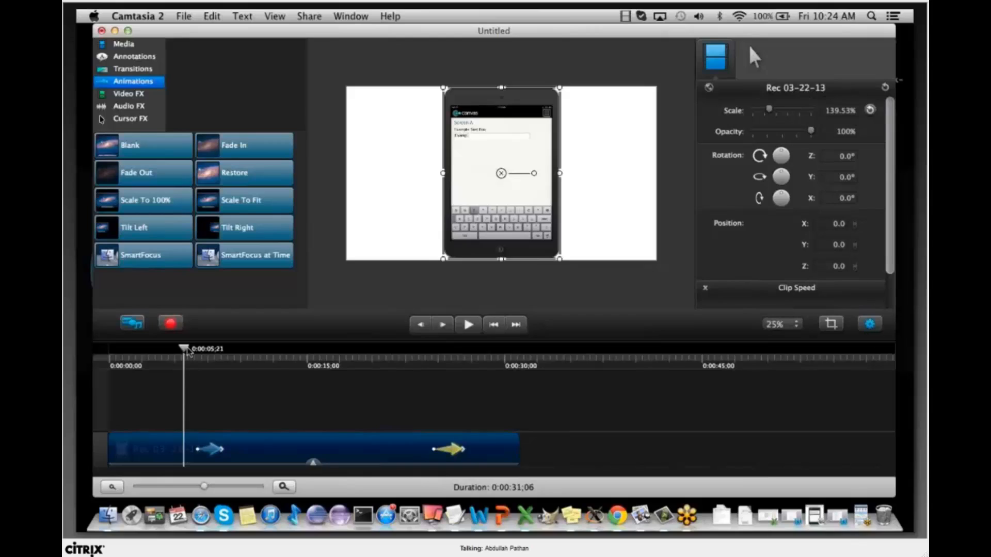
Check the frames between about 2 and 5 seconds and leave the playhead at about 0:00:02;28
{"action": "left_click_drag", "start_coordinate": [188, 351], "coordinate": [138, 350]}
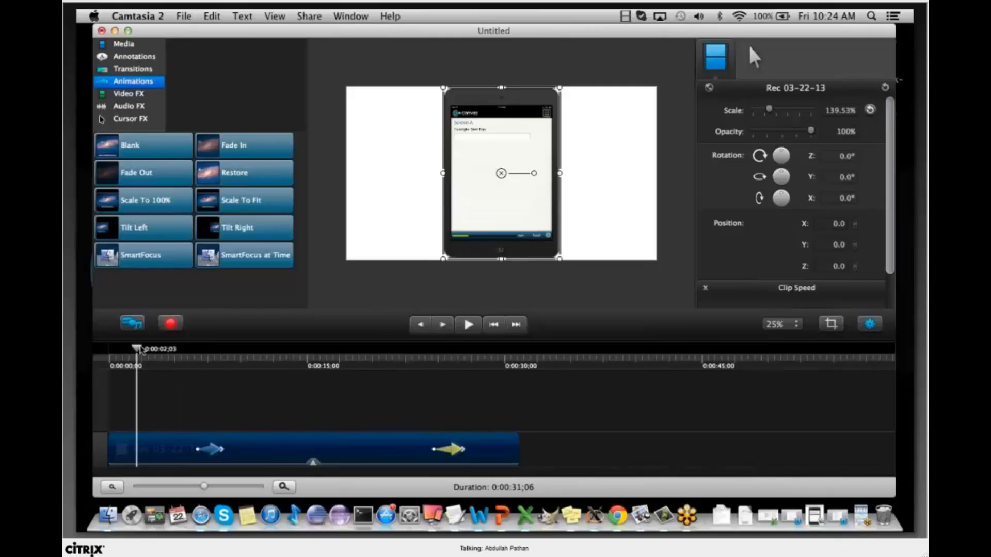
{"action": "left_click_drag", "start_coordinate": [141, 350], "coordinate": [176, 350]}
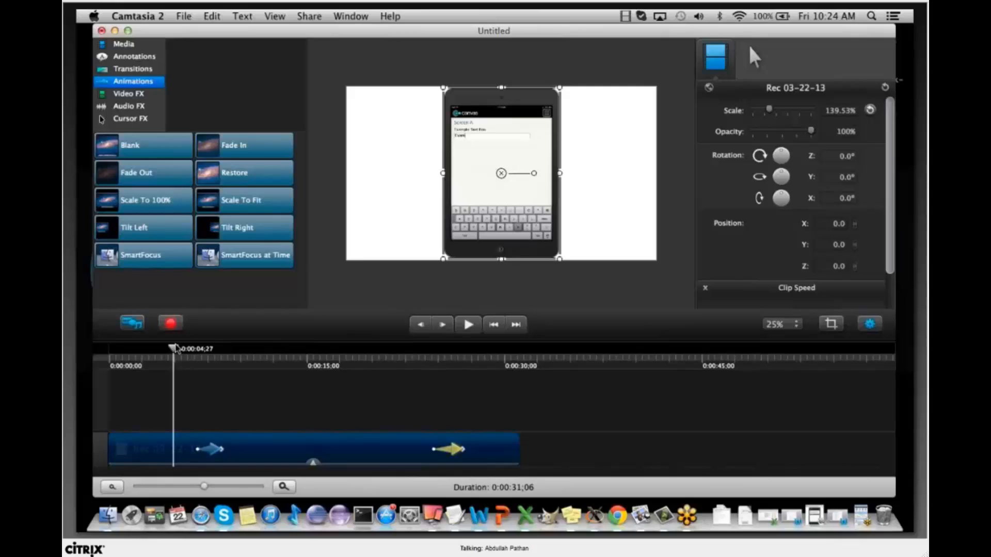
{"action": "scroll", "coordinate": [447, 284], "scroll_direction": "up", "scroll_amount": 1}
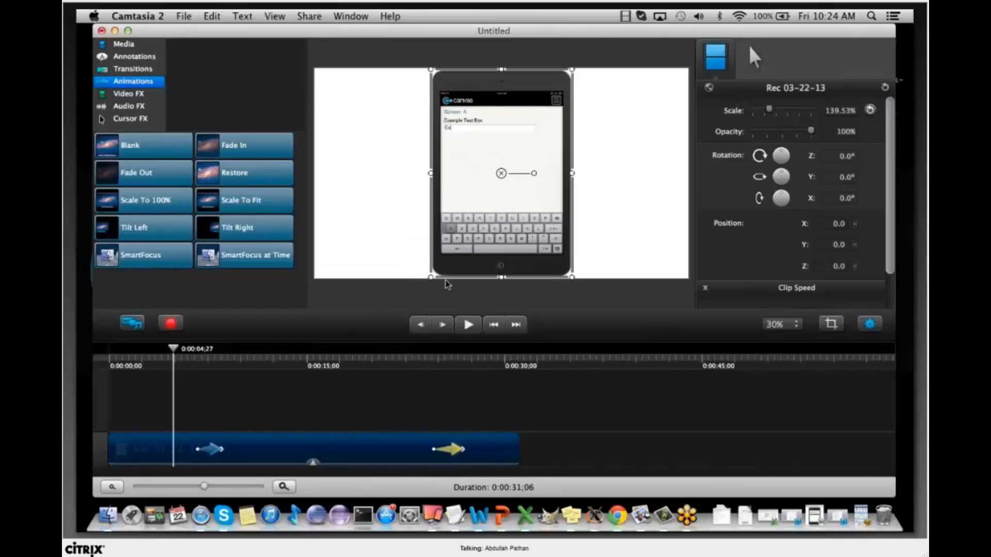
{"action": "mouse_move", "coordinate": [174, 350]}
{"action": "left_mouse_down"}
{"action": "mouse_move", "coordinate": [153, 350]}
{"action": "mouse_move", "coordinate": [412, 359]}
{"action": "mouse_move", "coordinate": [146, 366]}
{"action": "left_mouse_up"}
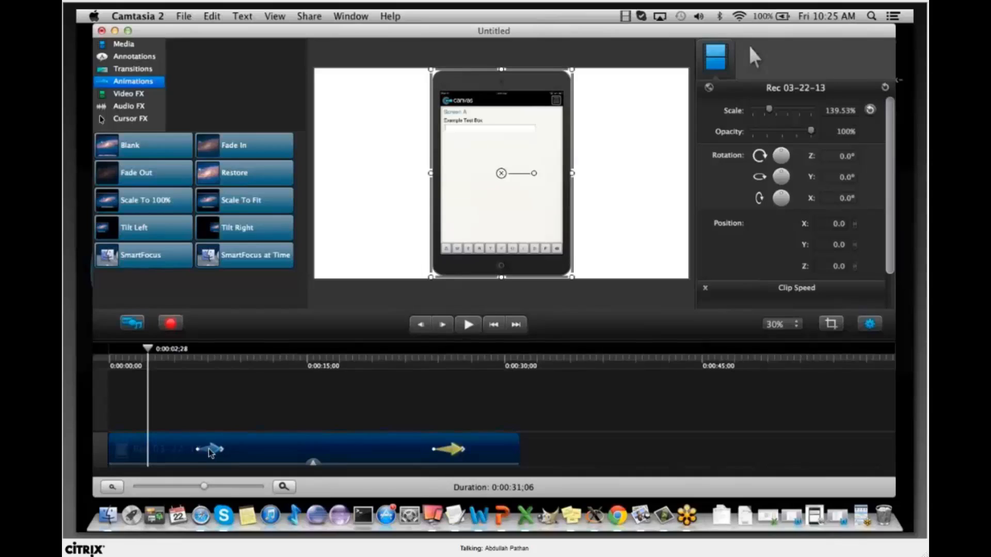